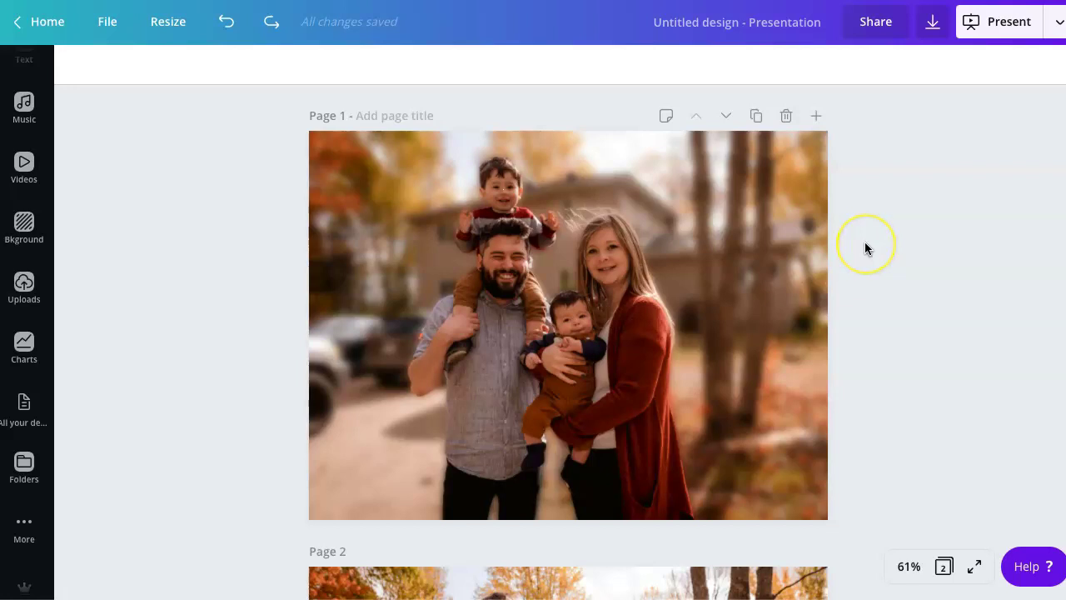
Browse the 'smile' photo search results to find Photo of Family Smiling
{"action": "scroll", "coordinate": [852, 275], "scroll_direction": "down", "scroll_amount": 5}
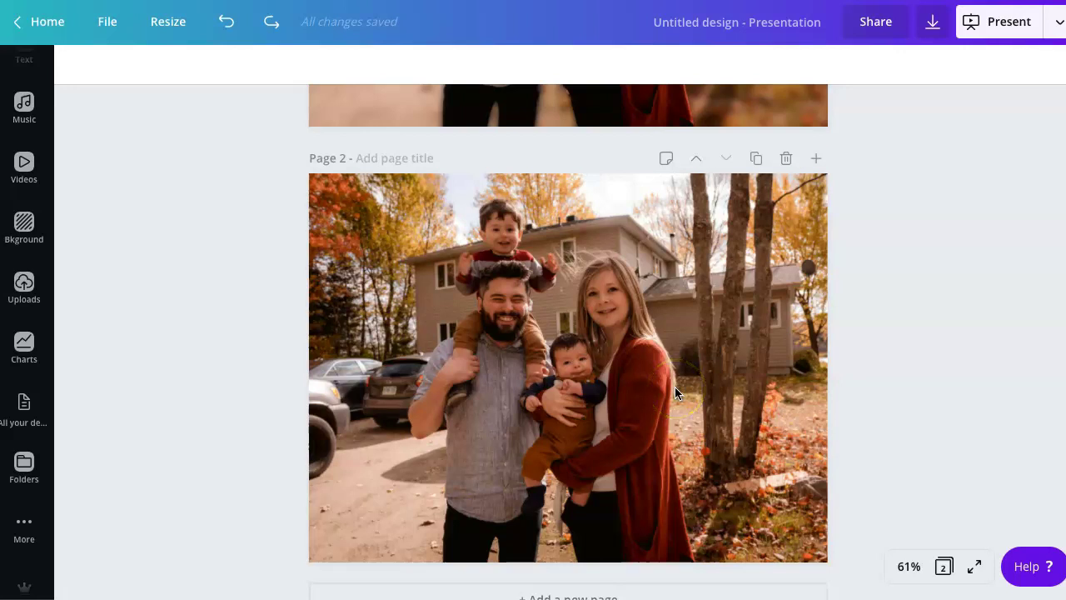
{"action": "scroll", "coordinate": [677, 390], "scroll_direction": "up", "scroll_amount": 5}
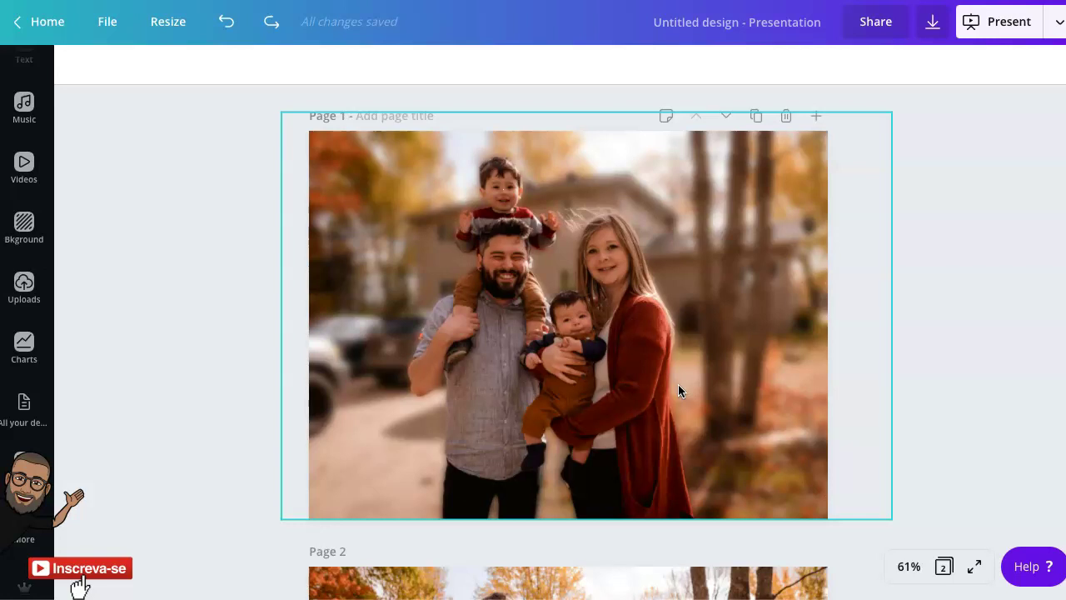
{"action": "scroll", "coordinate": [678, 390], "scroll_direction": "down", "scroll_amount": 5}
{"action": "left_click", "coordinate": [691, 443]}
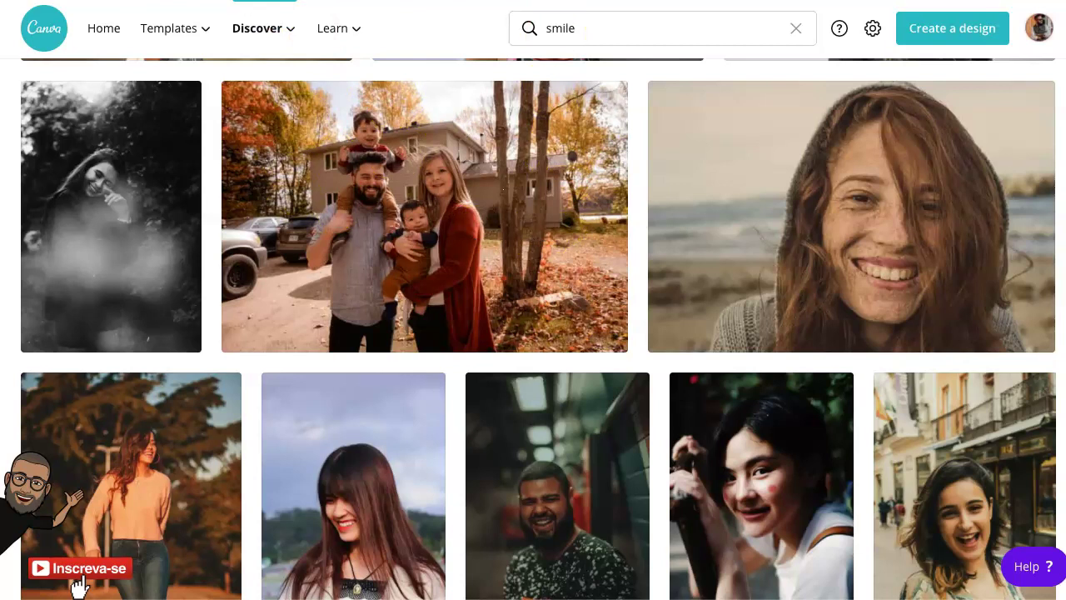
{"action": "mouse_move", "coordinate": [424, 216]}
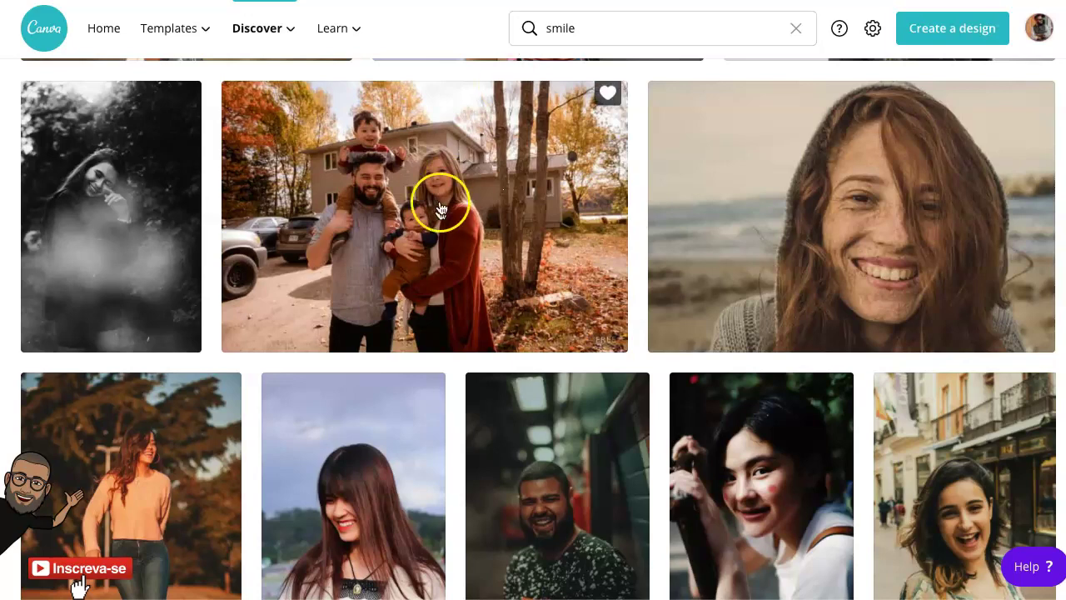
{"action": "scroll", "coordinate": [504, 227], "scroll_direction": "down", "scroll_amount": 2}
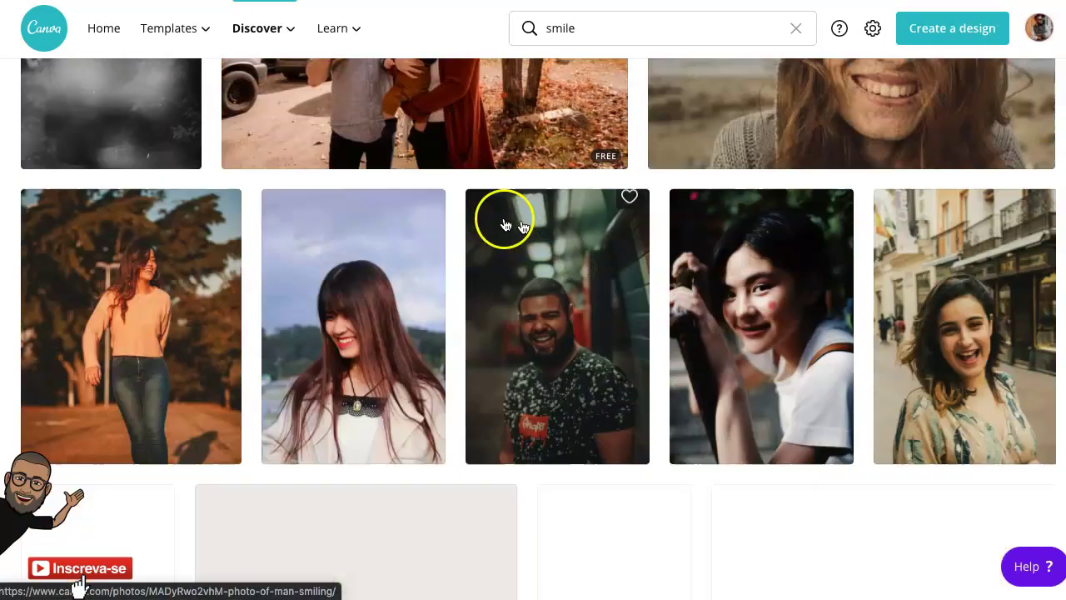
{"action": "scroll", "coordinate": [845, 350], "scroll_direction": "down", "scroll_amount": 1}
{"action": "scroll", "coordinate": [845, 350], "scroll_direction": "down", "scroll_amount": 1}
{"action": "scroll", "coordinate": [845, 350], "scroll_direction": "down", "scroll_amount": 1}
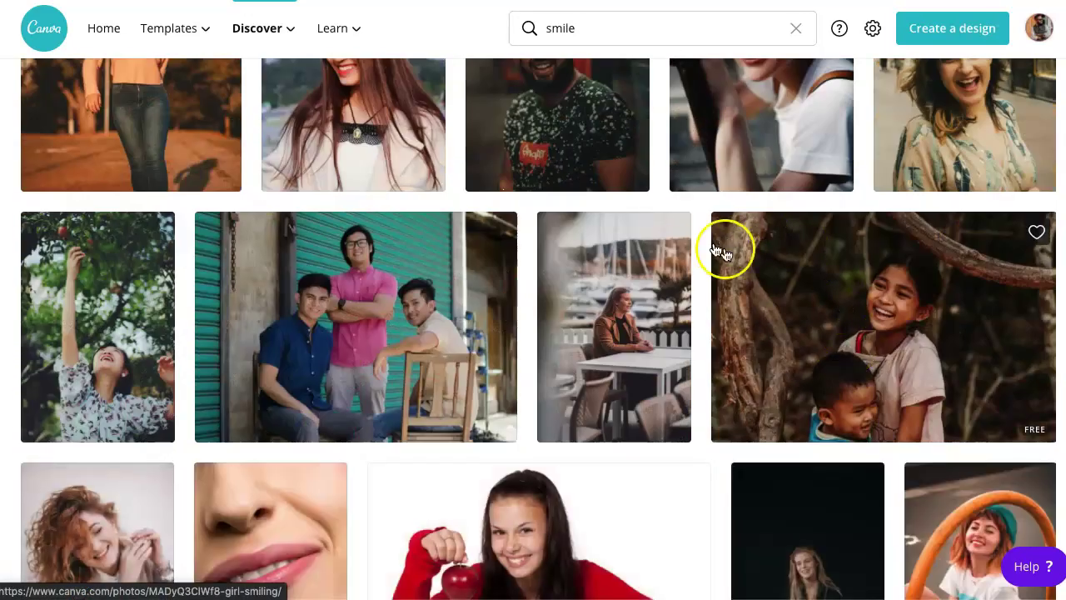
{"action": "scroll", "coordinate": [454, 296], "scroll_direction": "up", "scroll_amount": 1}
{"action": "scroll", "coordinate": [454, 295], "scroll_direction": "up", "scroll_amount": 4}
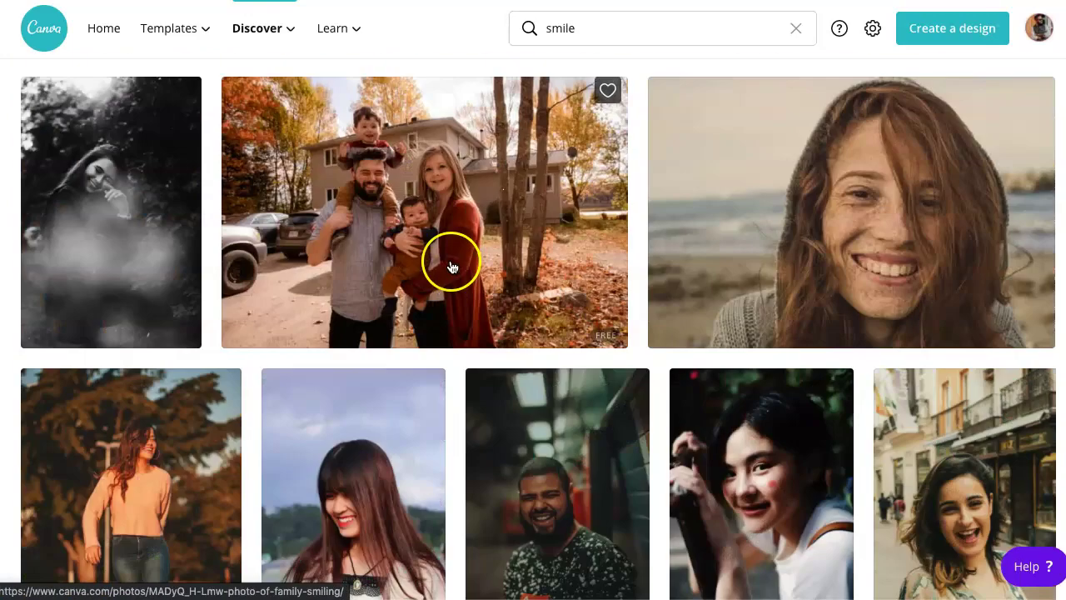
{"action": "scroll", "coordinate": [600, 274], "scroll_direction": "down", "scroll_amount": 1}
{"action": "scroll", "coordinate": [600, 274], "scroll_direction": "down", "scroll_amount": 2}
{"action": "scroll", "coordinate": [600, 271], "scroll_direction": "down", "scroll_amount": 3}
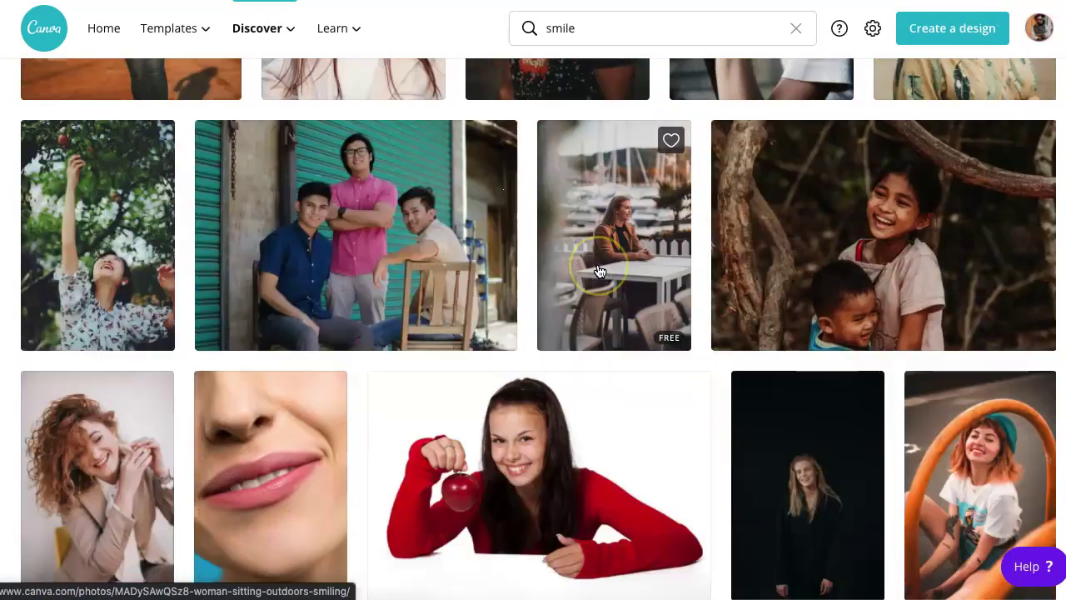
{"action": "scroll", "coordinate": [600, 271], "scroll_direction": "down", "scroll_amount": 4}
{"action": "scroll", "coordinate": [600, 271], "scroll_direction": "down", "scroll_amount": 3}
{"action": "scroll", "coordinate": [600, 271], "scroll_direction": "up", "scroll_amount": 5}
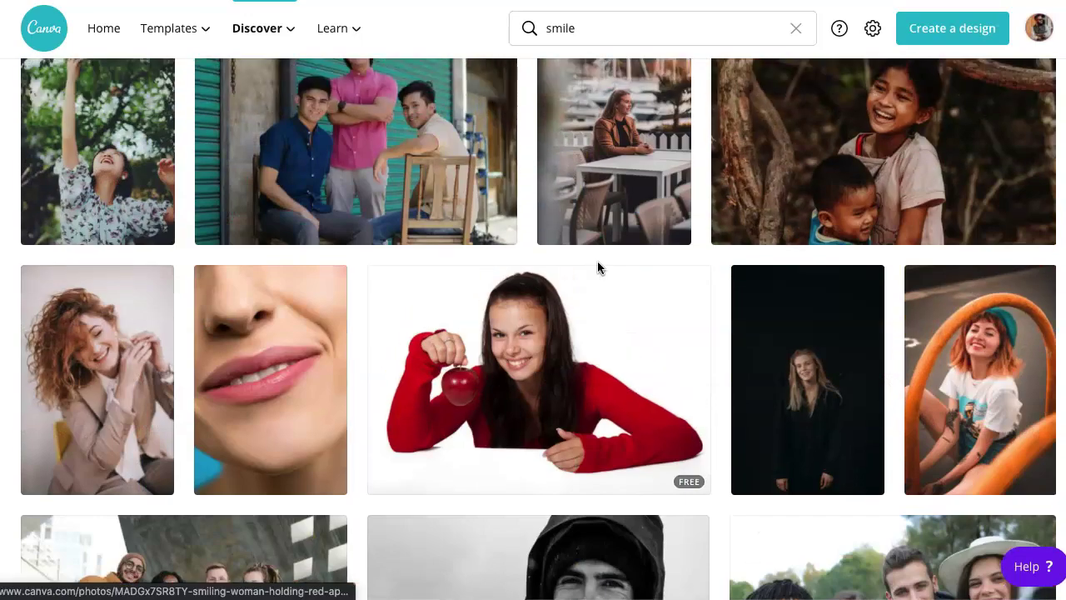
{"action": "scroll", "coordinate": [597, 261], "scroll_direction": "up", "scroll_amount": 3}
{"action": "scroll", "coordinate": [419, 291], "scroll_direction": "up", "scroll_amount": 3}
{"action": "scroll", "coordinate": [433, 329], "scroll_direction": "down", "scroll_amount": 1}
Download Photo of Family Smiling at Medium size (1600 × 1068 px) and save the JPG
{"action": "left_click", "coordinate": [434, 329]}
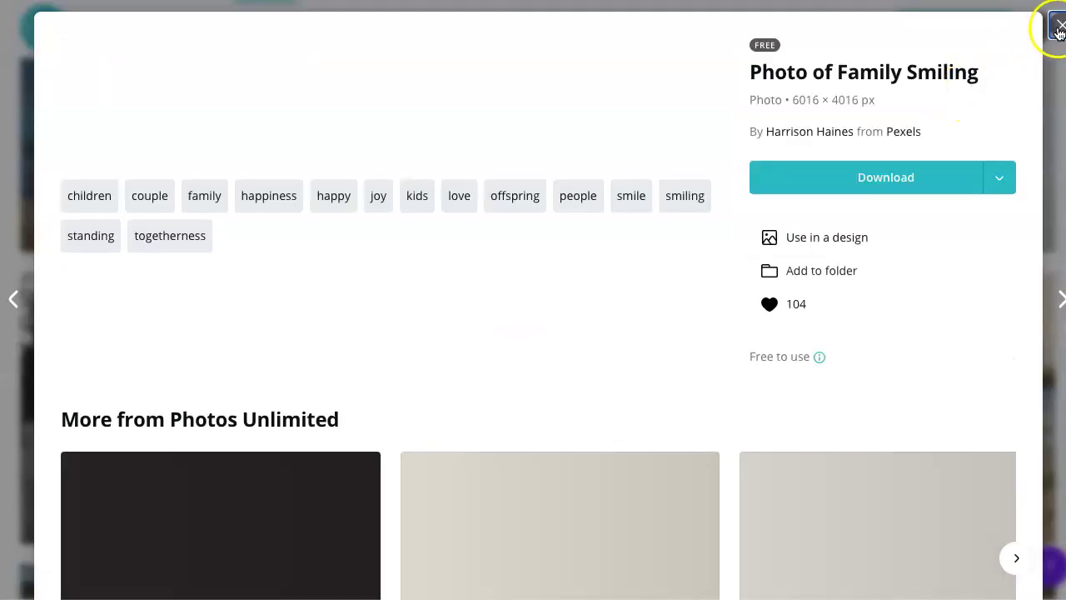
{"action": "left_click", "coordinate": [1058, 31]}
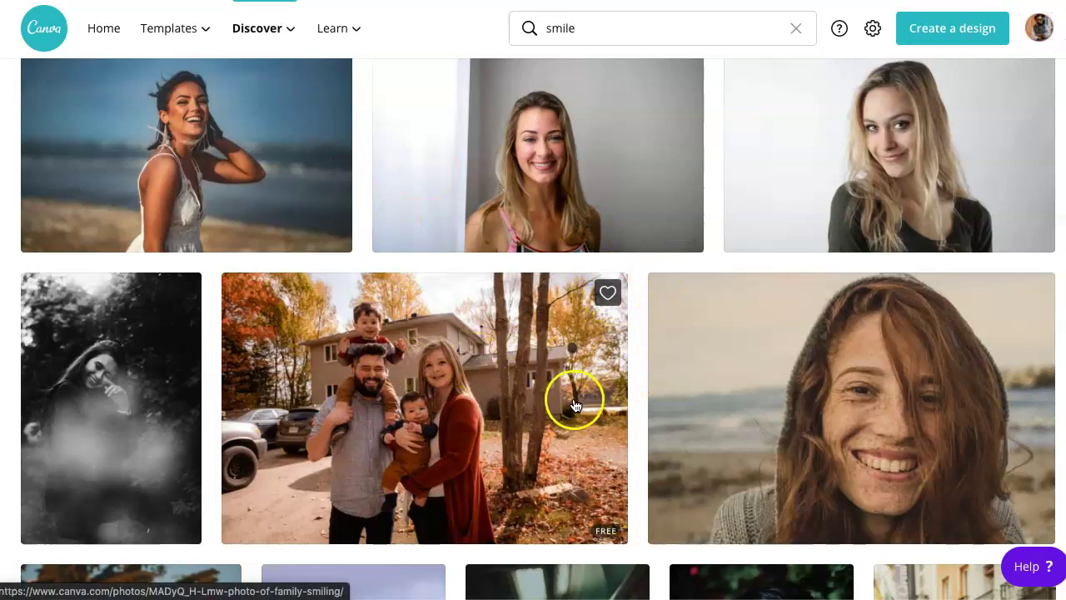
{"action": "left_click", "coordinate": [501, 413]}
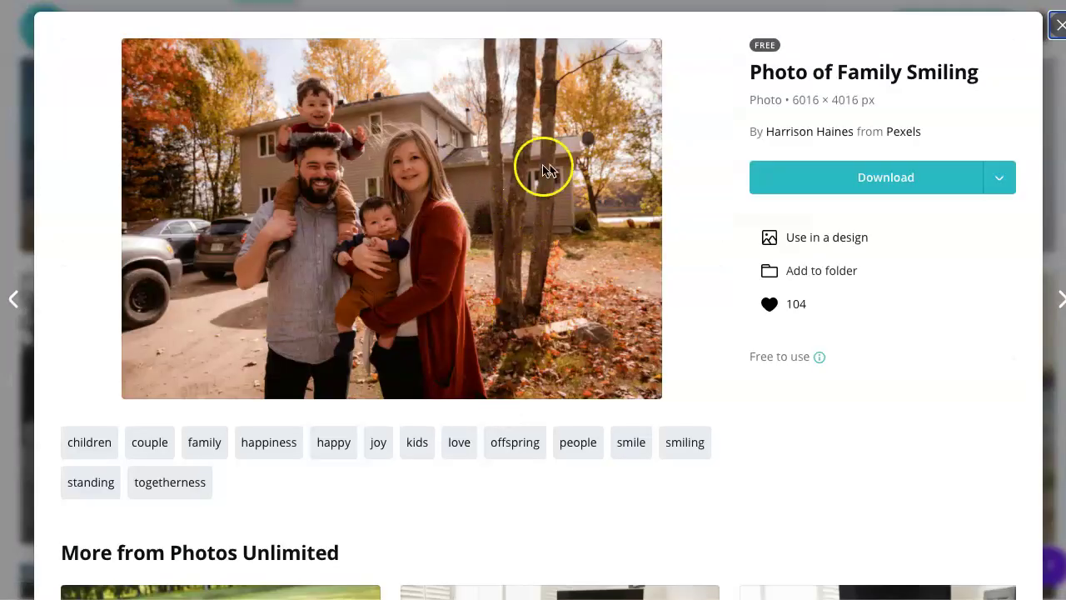
{"action": "left_click", "coordinate": [1005, 184]}
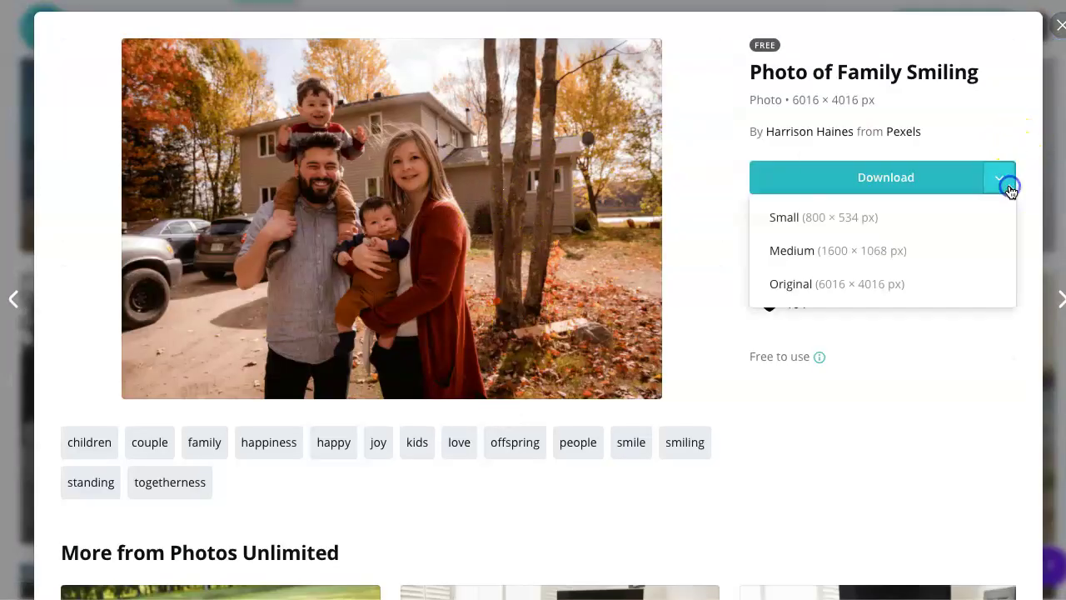
{"action": "left_click", "coordinate": [898, 248]}
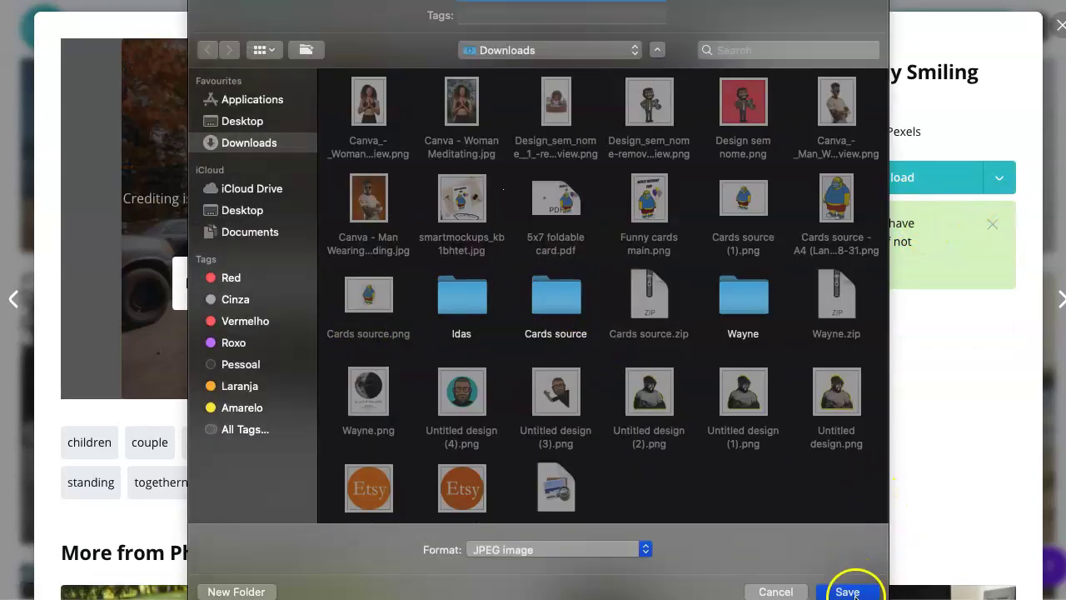
{"action": "left_click", "coordinate": [849, 591]}
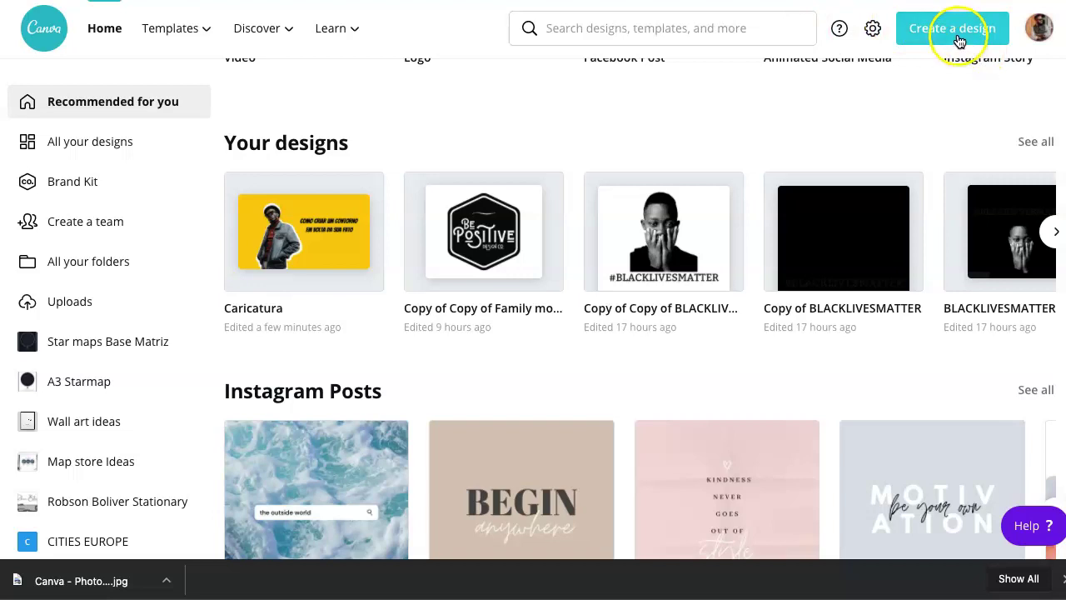
Create a blank Presentation (4:3) design found by searching 'pre'
{"action": "left_click", "coordinate": [958, 39]}
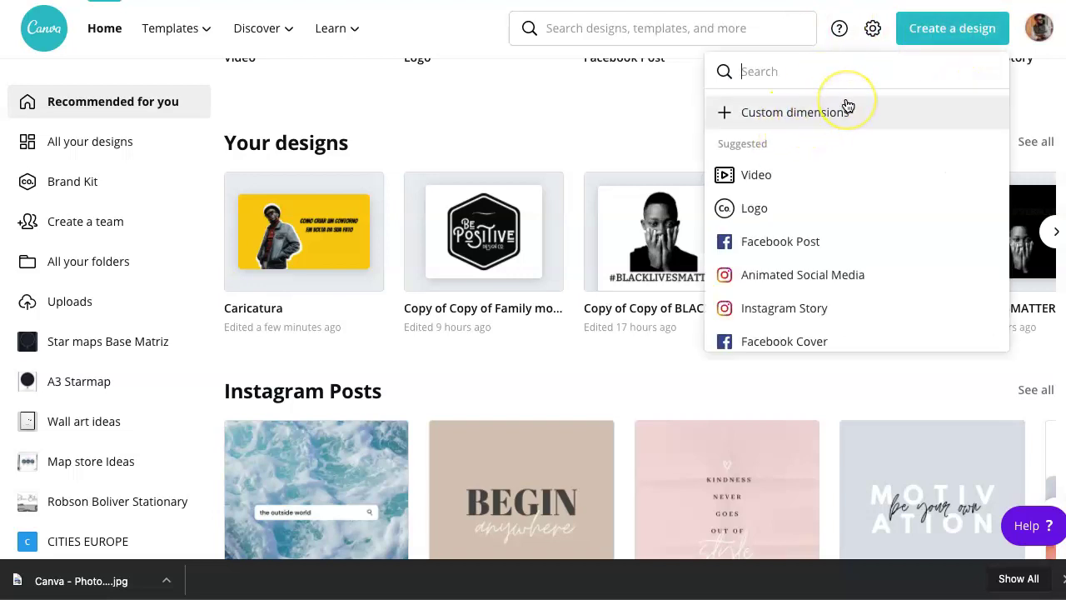
{"action": "type", "text": "pre"}
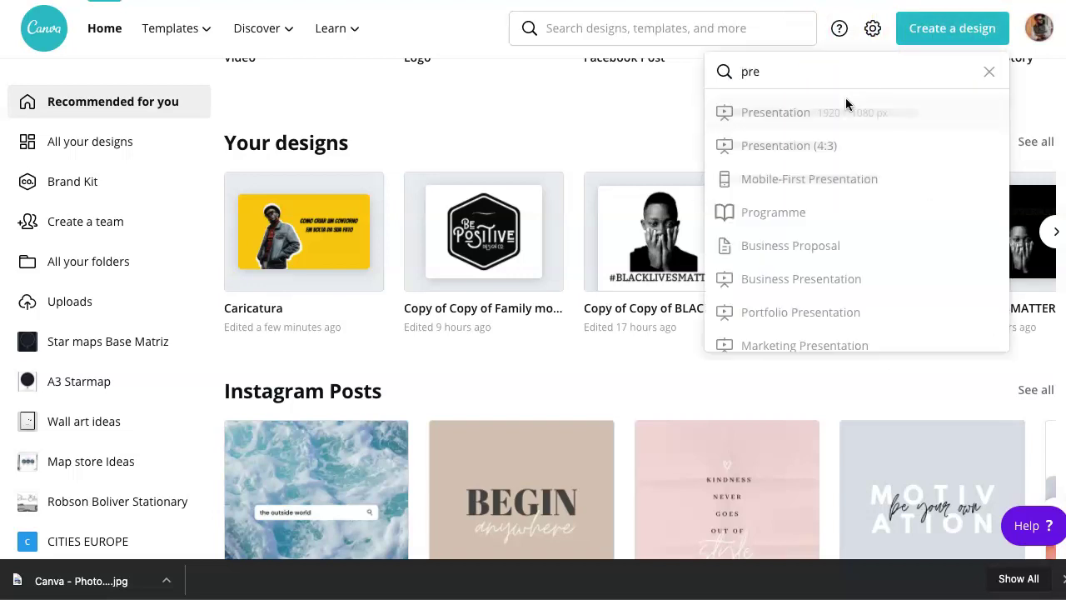
{"action": "left_click", "coordinate": [843, 145]}
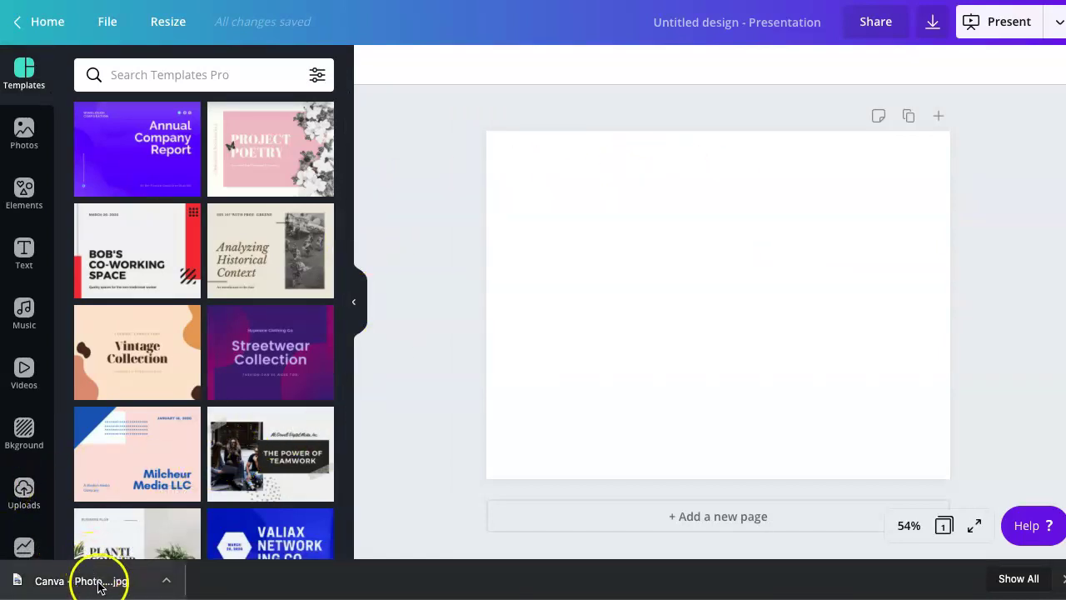
Upload the downloaded family photo and stretch it across the full page width
{"action": "left_click_drag", "start_coordinate": [136, 588], "coordinate": [167, 265]}
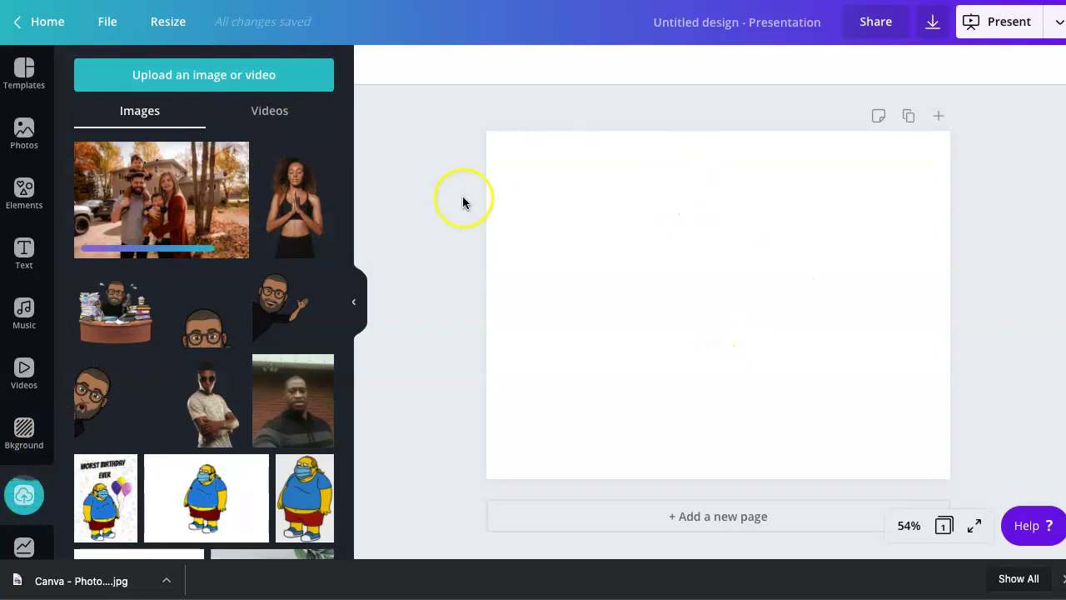
{"action": "mouse_move", "coordinate": [161, 199]}
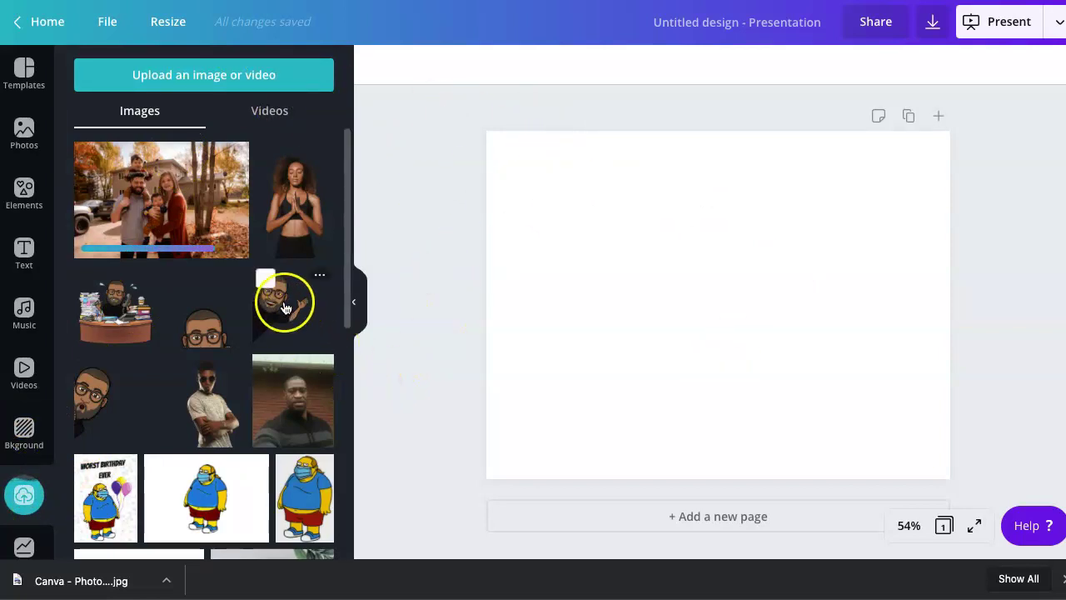
{"action": "left_click", "coordinate": [196, 208]}
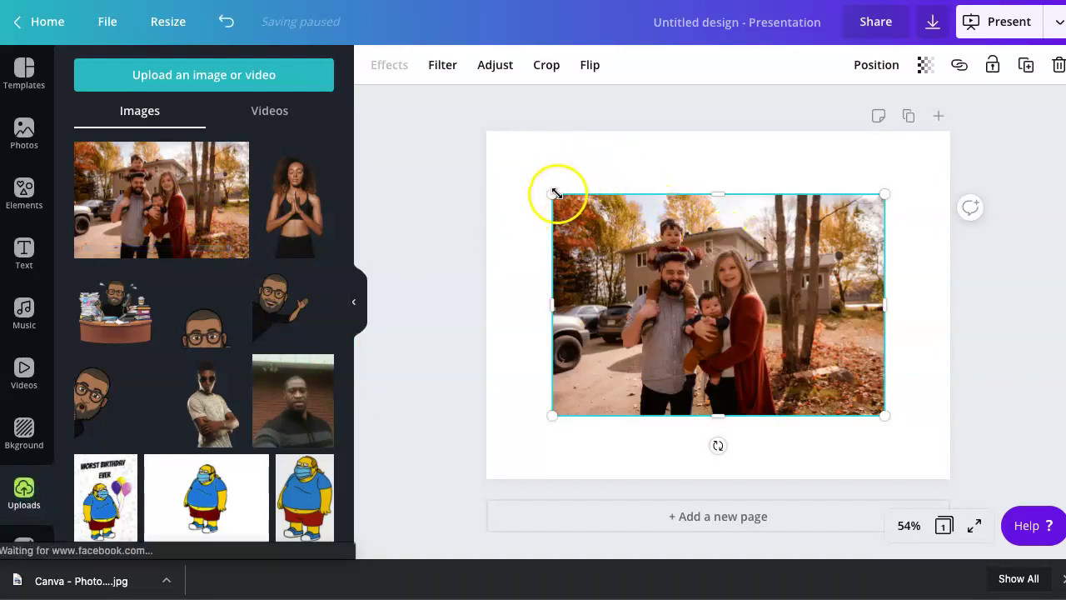
{"action": "left_click_drag", "start_coordinate": [552, 194], "coordinate": [495, 146]}
{"action": "left_click_drag", "start_coordinate": [566, 228], "coordinate": [565, 206]}
{"action": "left_click_drag", "start_coordinate": [884, 395], "coordinate": [931, 458]}
{"action": "left_click_drag", "start_coordinate": [838, 359], "coordinate": [840, 377]}
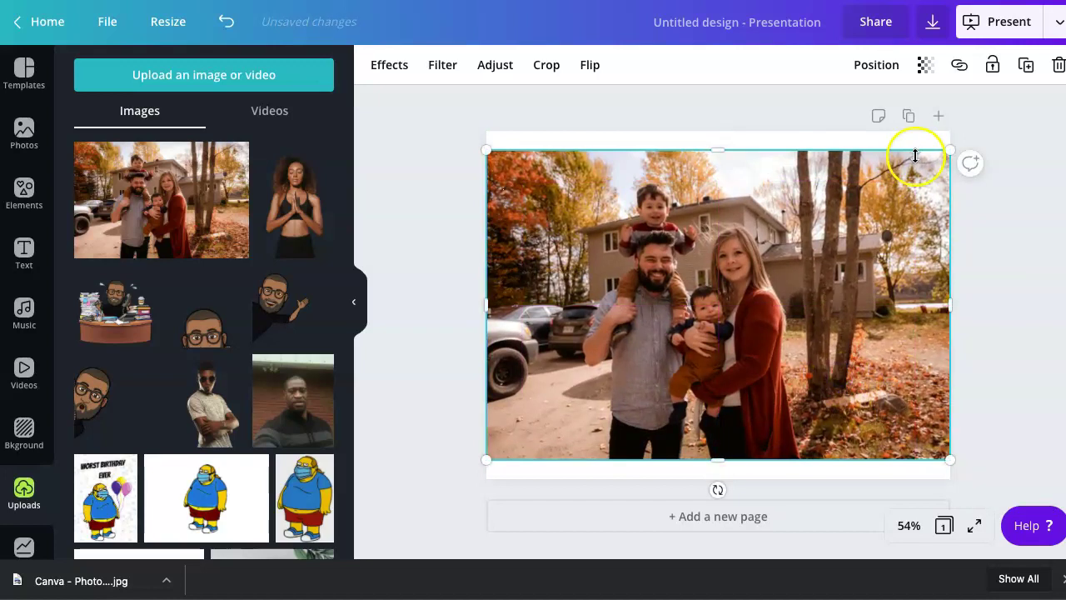
Duplicate the photo page so a second identical page exists
{"action": "left_click", "coordinate": [1004, 121]}
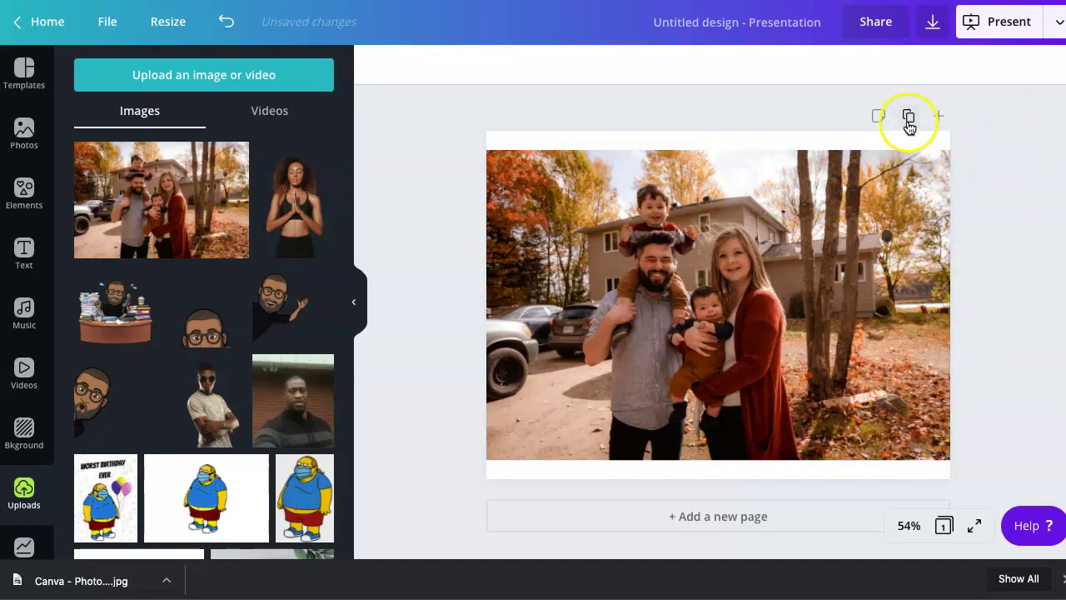
{"action": "left_click", "coordinate": [909, 116]}
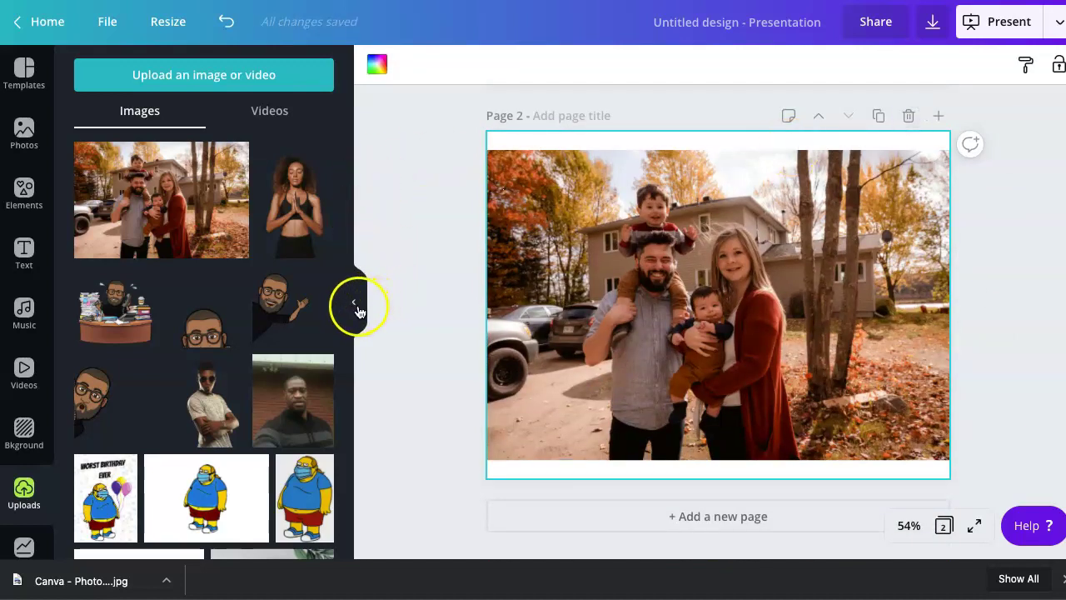
{"action": "left_click", "coordinate": [356, 301]}
Try resizing the page 1 photo, then undo back to the page-width fit
{"action": "scroll", "coordinate": [500, 258], "scroll_direction": "up", "scroll_amount": 5}
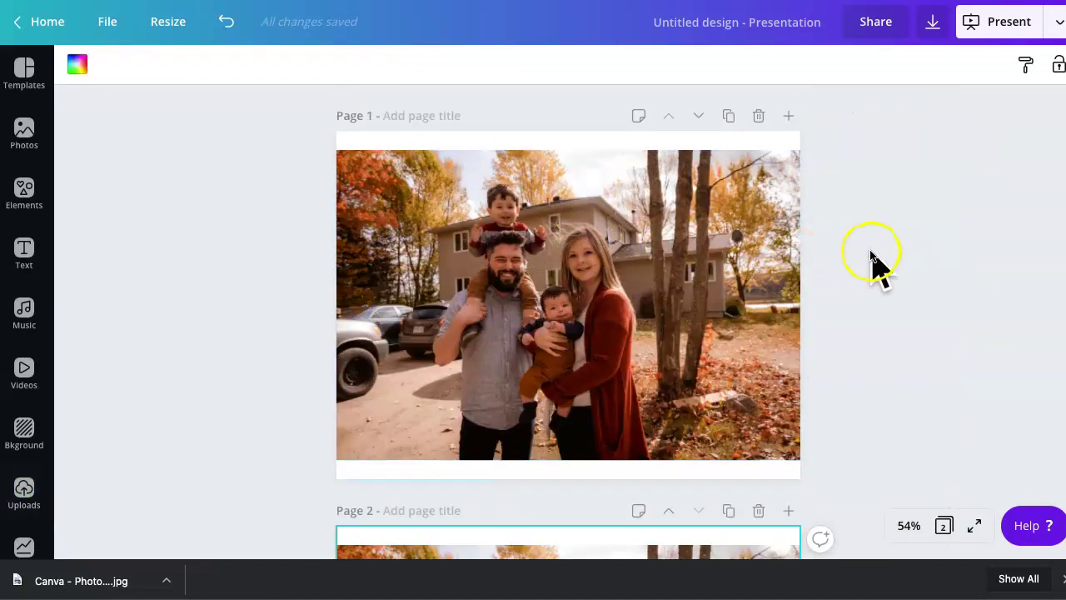
{"action": "scroll", "coordinate": [845, 319], "scroll_direction": "down", "scroll_amount": 5}
{"action": "scroll", "coordinate": [845, 319], "scroll_direction": "up", "scroll_amount": 5}
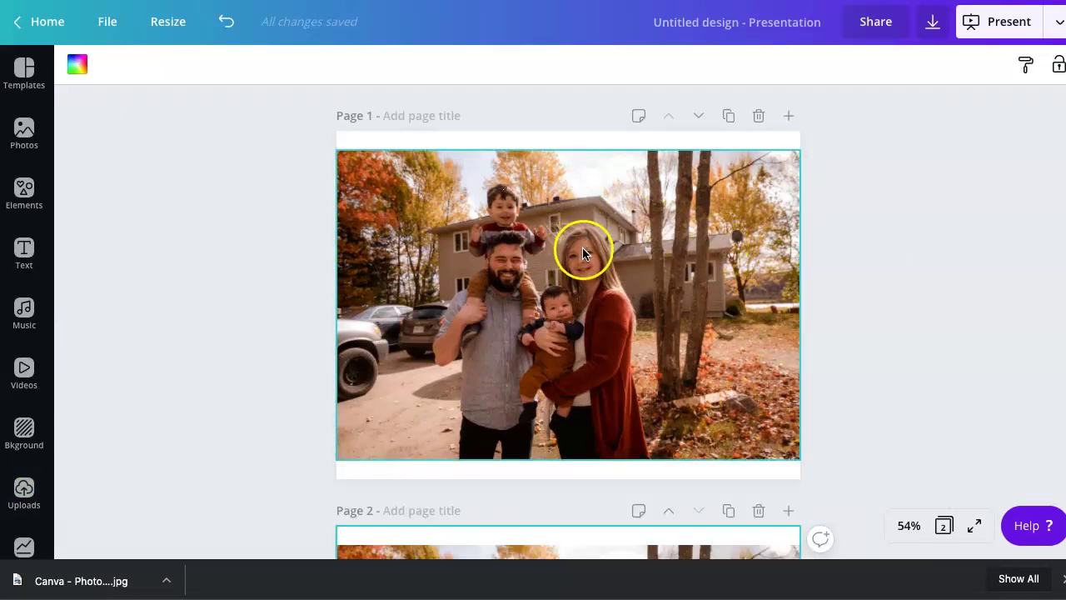
{"action": "left_click", "coordinate": [622, 226]}
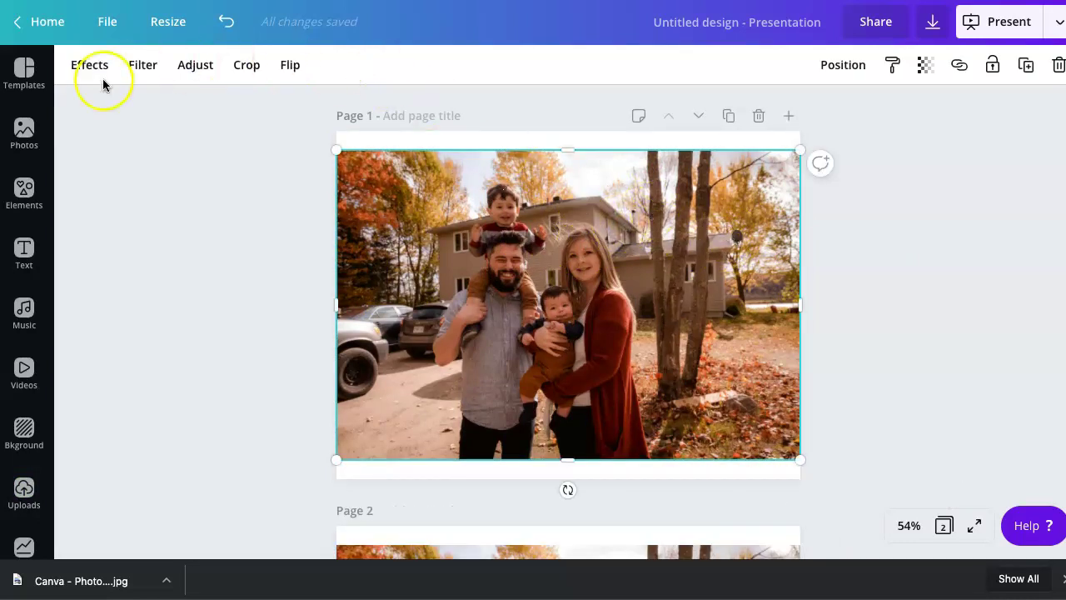
{"action": "left_click_drag", "start_coordinate": [354, 155], "coordinate": [291, 117]}
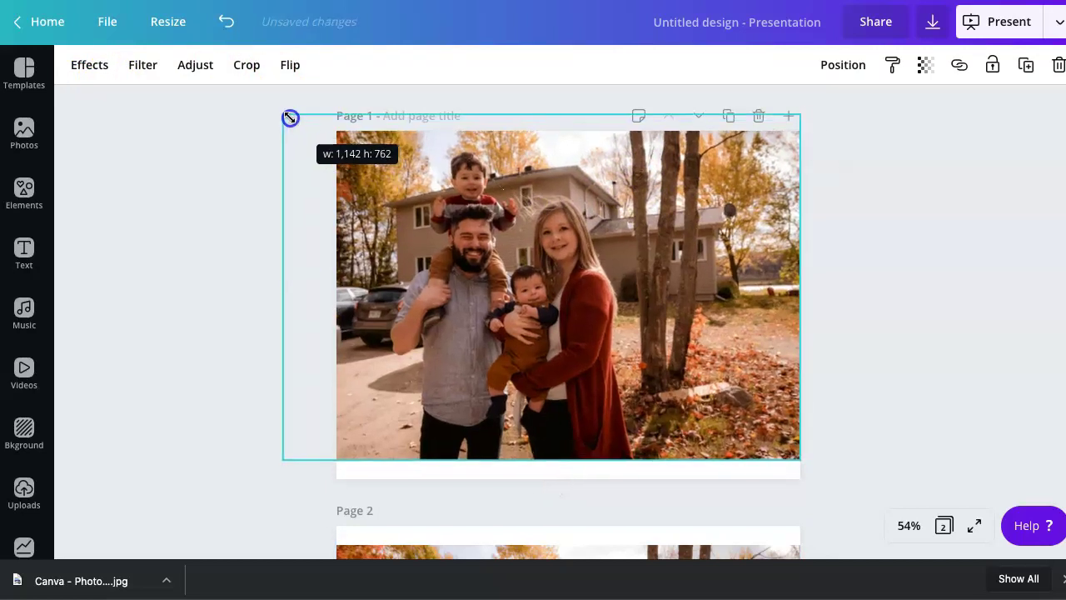
{"action": "mouse_move", "coordinate": [575, 291]}
{"action": "left_mouse_down"}
{"action": "mouse_move", "coordinate": [609, 289]}
{"action": "mouse_move", "coordinate": [600, 310]}
{"action": "left_mouse_up"}
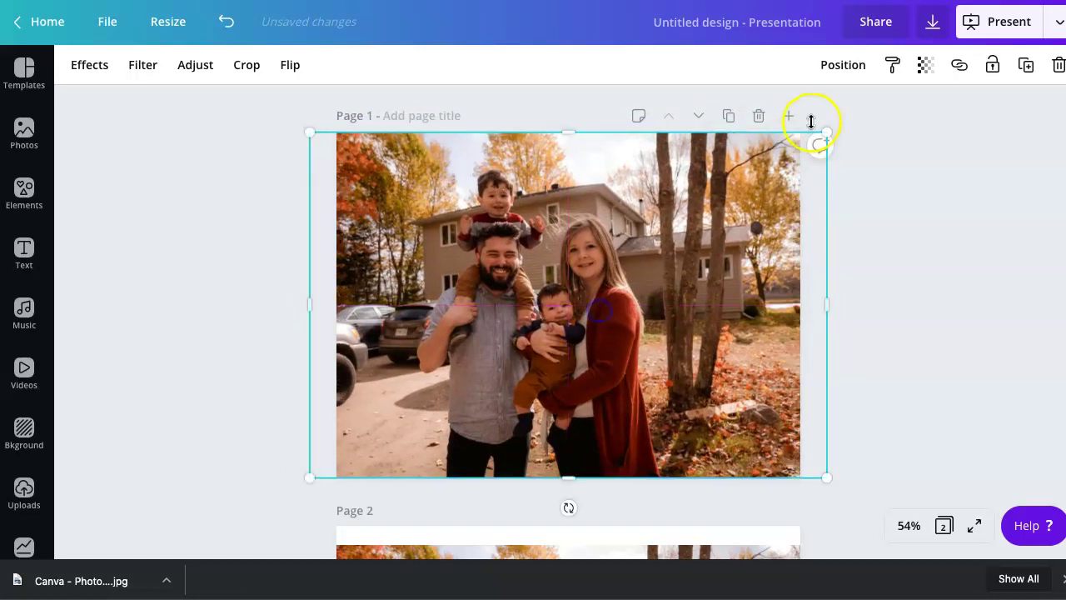
{"action": "left_click_drag", "start_coordinate": [833, 132], "coordinate": [774, 147]}
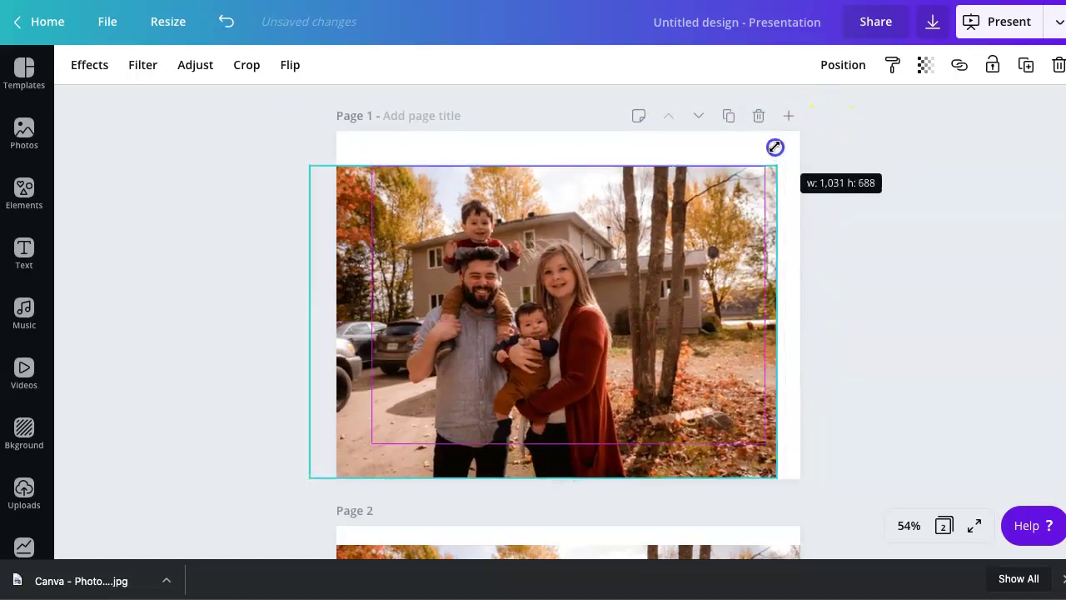
{"action": "key", "text": "ctrl+z"}
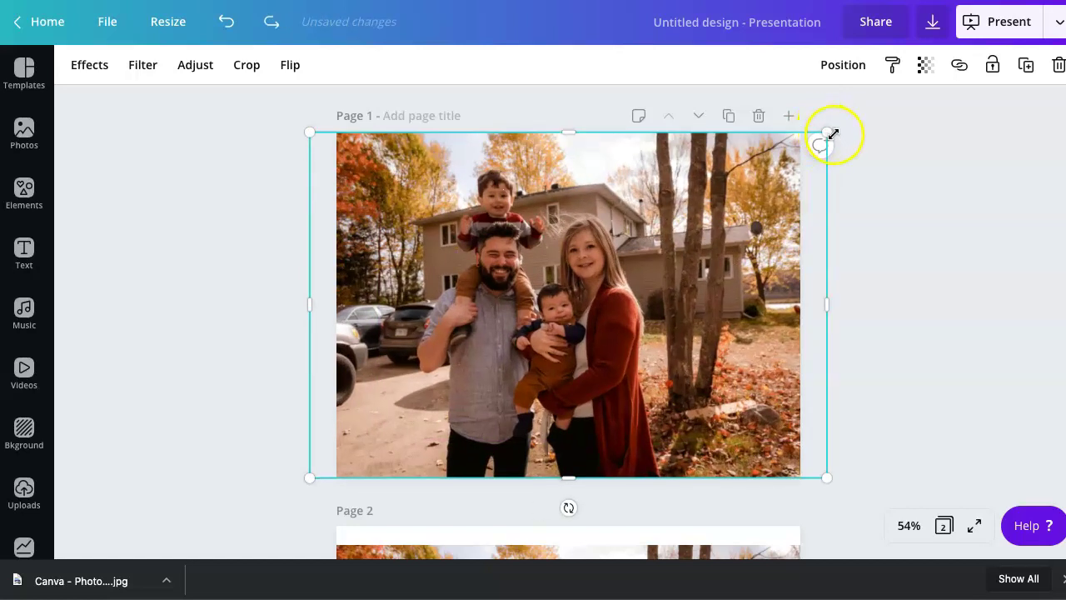
{"action": "key", "text": "ctrl+z"}
{"action": "key", "text": "ctrl+z"}
Select the page 1 family photo and bring up its Effects options
{"action": "scroll", "coordinate": [833, 392], "scroll_direction": "down", "scroll_amount": 5}
{"action": "scroll", "coordinate": [833, 392], "scroll_direction": "up", "scroll_amount": 5}
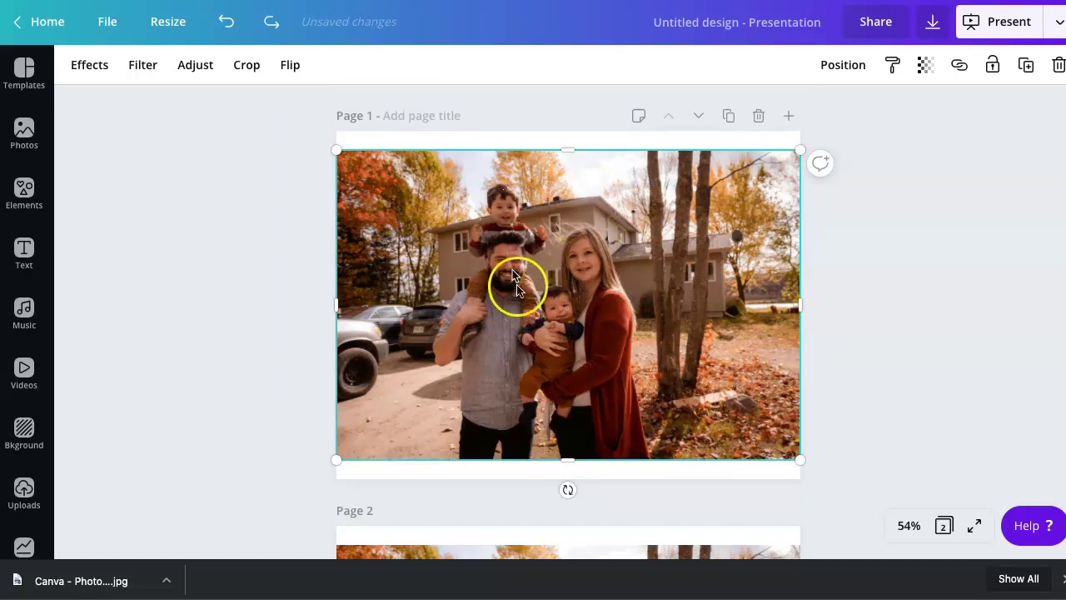
{"action": "left_click", "coordinate": [442, 242]}
{"action": "left_click", "coordinate": [90, 64]}
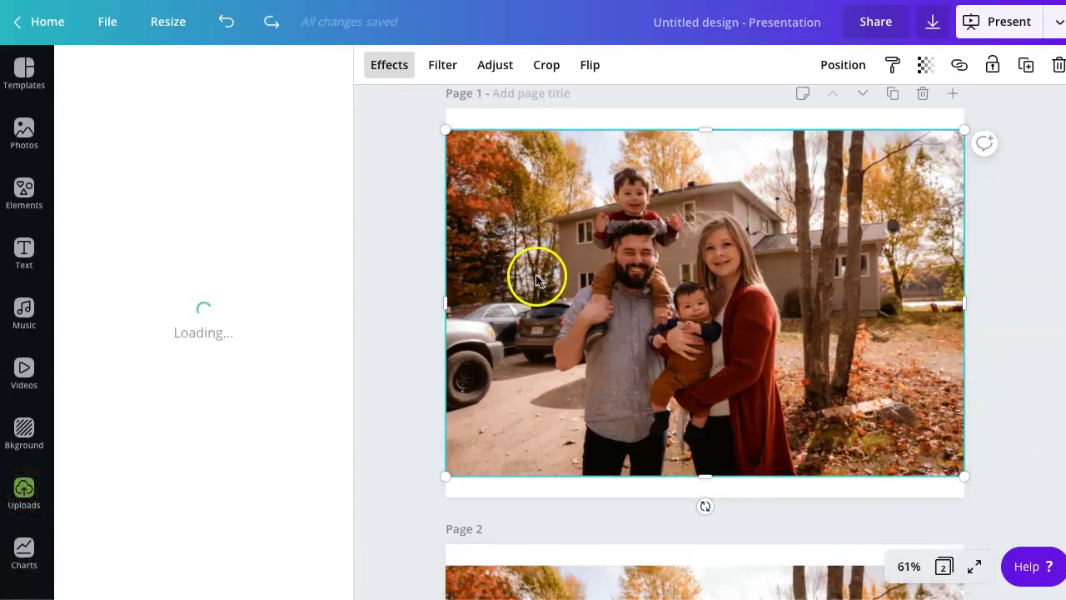
Reload the editor after the Effects options get stuck loading
{"action": "left_click", "coordinate": [389, 65]}
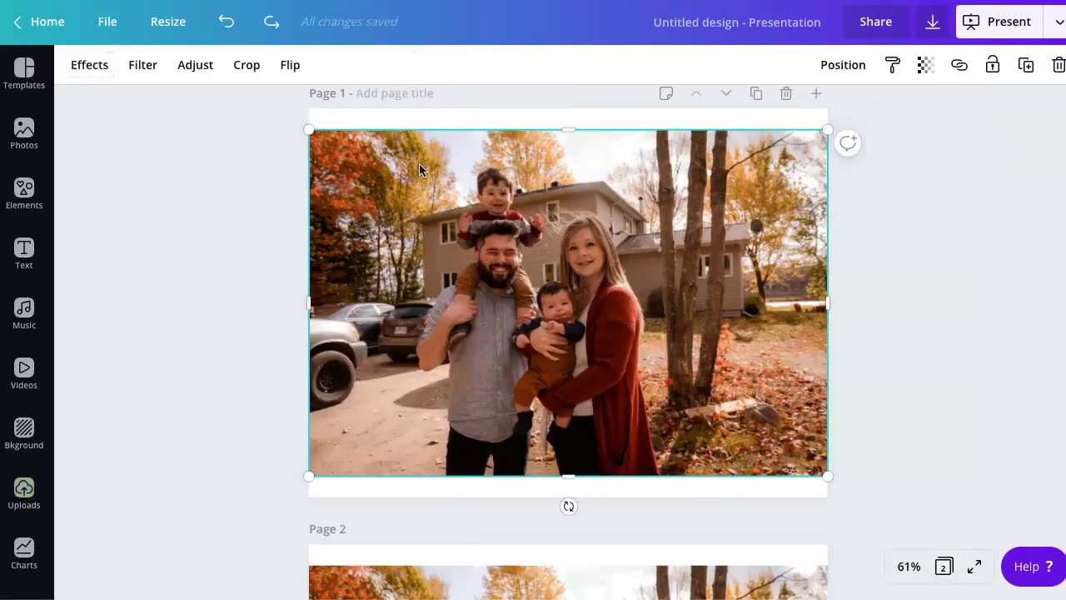
{"action": "left_click", "coordinate": [77, 65]}
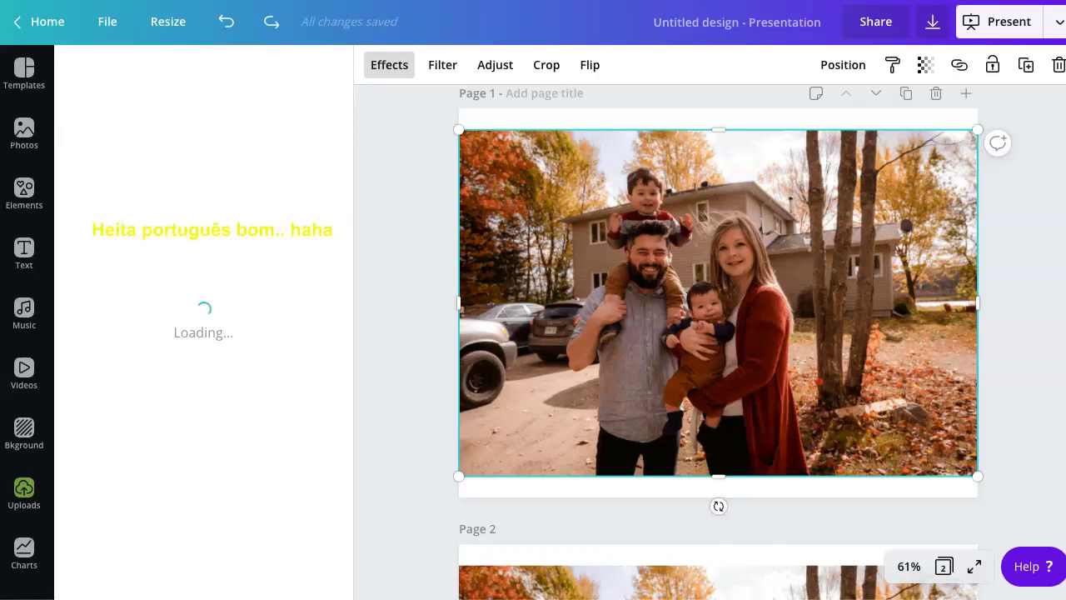
{"action": "key", "text": "F5"}
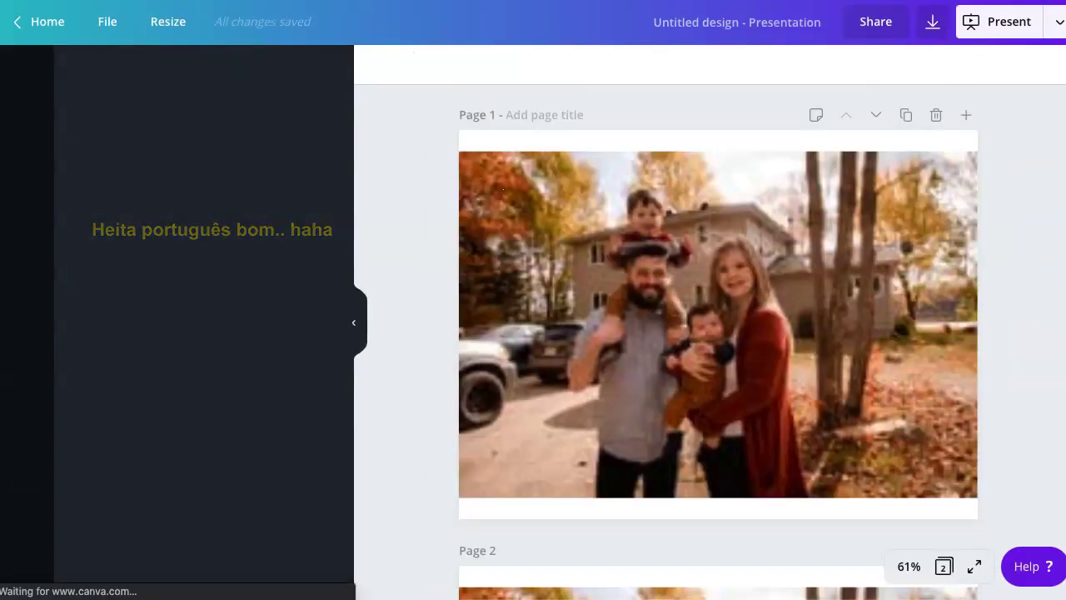
Apply Background Remover to the page 1 family photo
{"action": "left_click", "coordinate": [650, 198]}
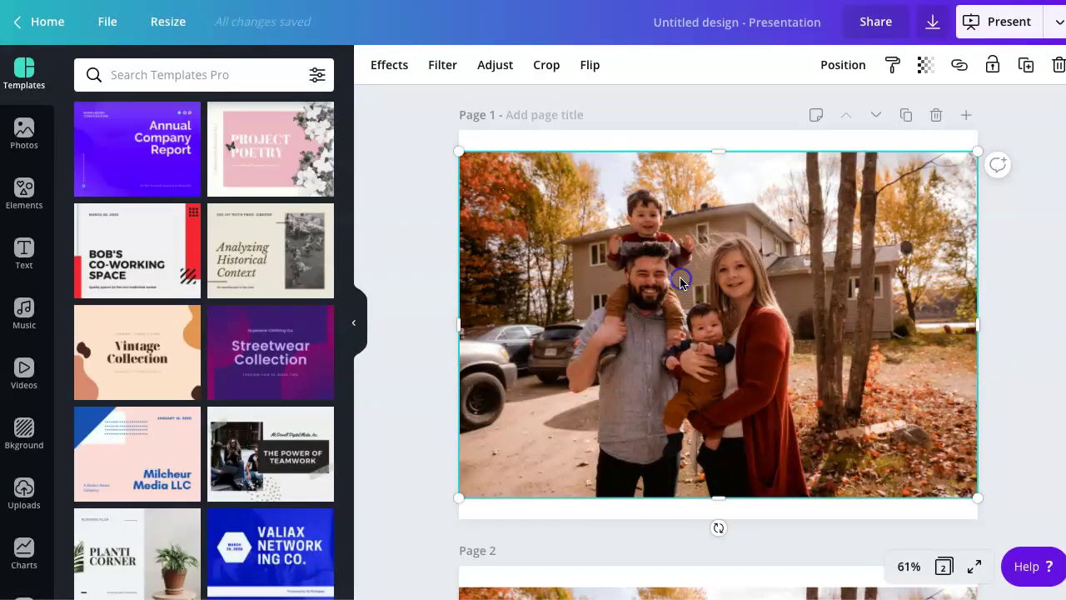
{"action": "left_click", "coordinate": [404, 67]}
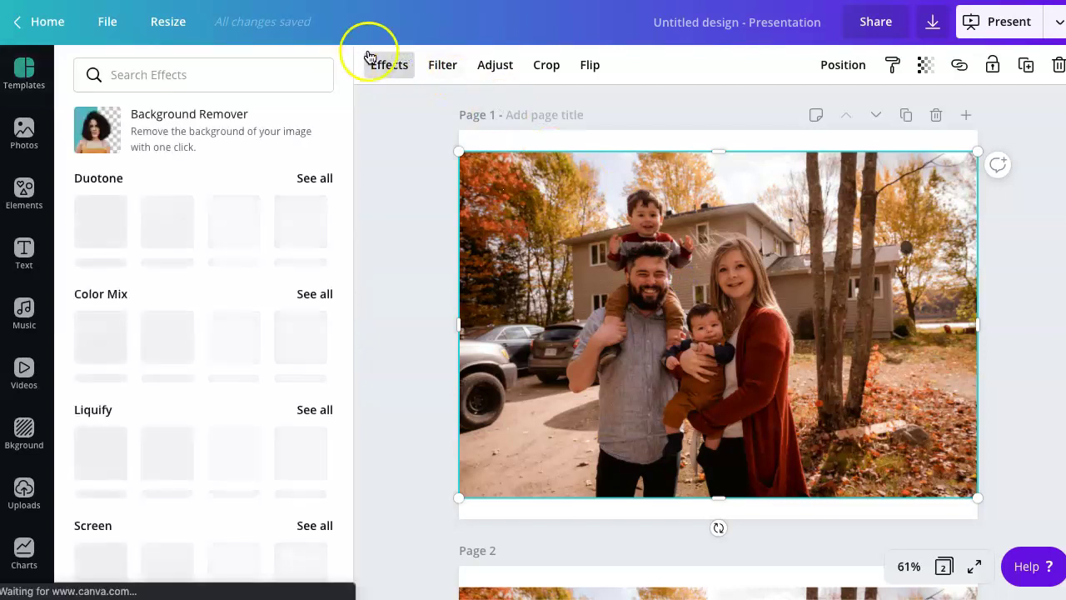
{"action": "left_click", "coordinate": [217, 136]}
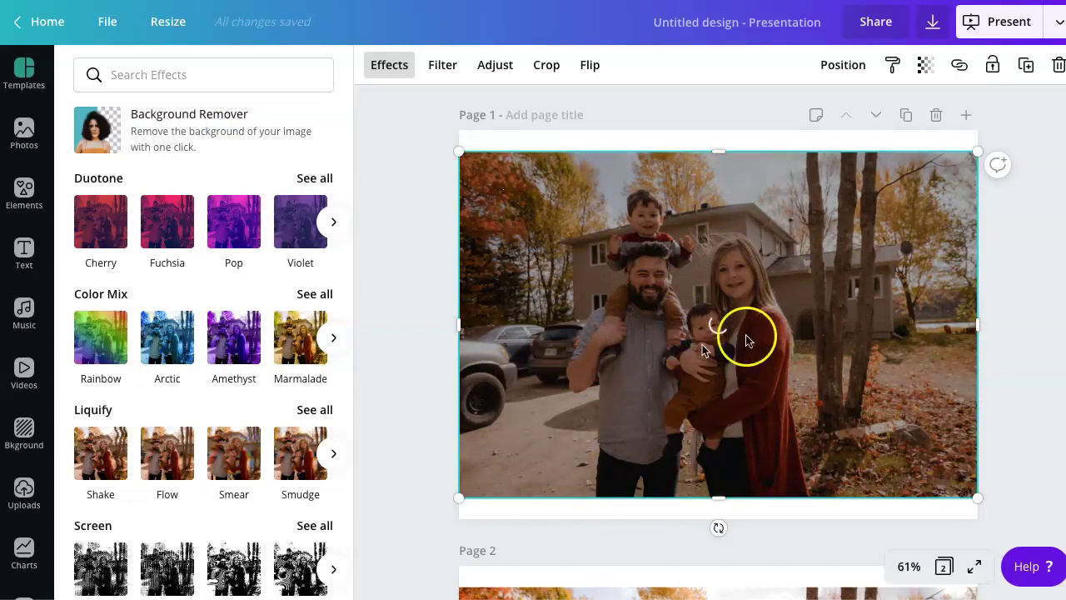
{"action": "scroll", "coordinate": [808, 289], "scroll_direction": "down", "scroll_amount": 1}
{"action": "scroll", "coordinate": [808, 289], "scroll_direction": "down", "scroll_amount": 4}
{"action": "scroll", "coordinate": [808, 283], "scroll_direction": "up", "scroll_amount": 4}
{"action": "scroll", "coordinate": [809, 277], "scroll_direction": "up", "scroll_amount": 1}
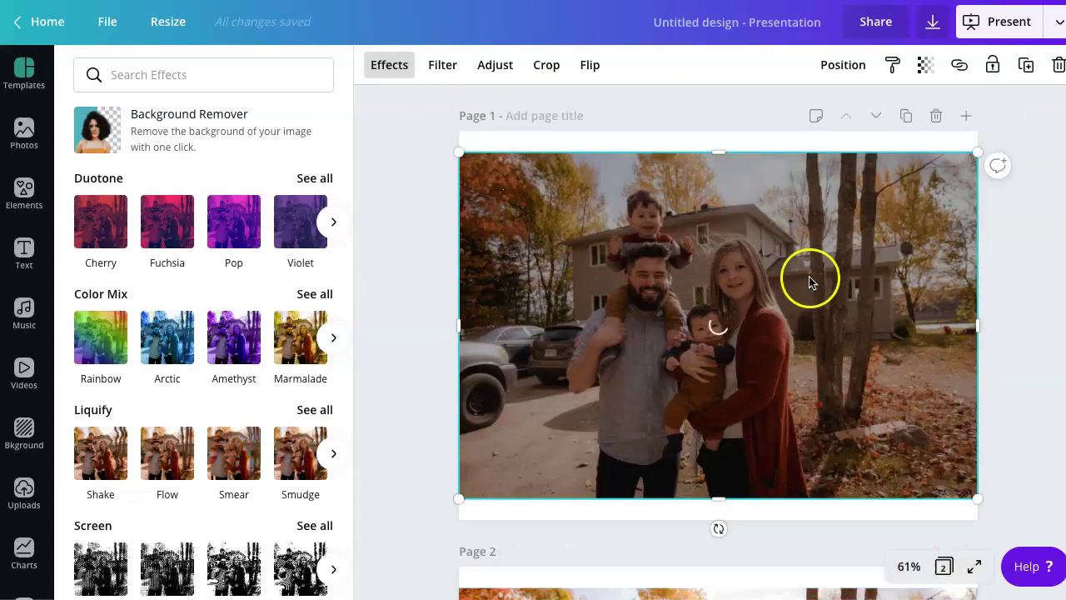
{"action": "scroll", "coordinate": [809, 274], "scroll_direction": "down", "scroll_amount": 5}
{"action": "scroll", "coordinate": [809, 274], "scroll_direction": "up", "scroll_amount": 5}
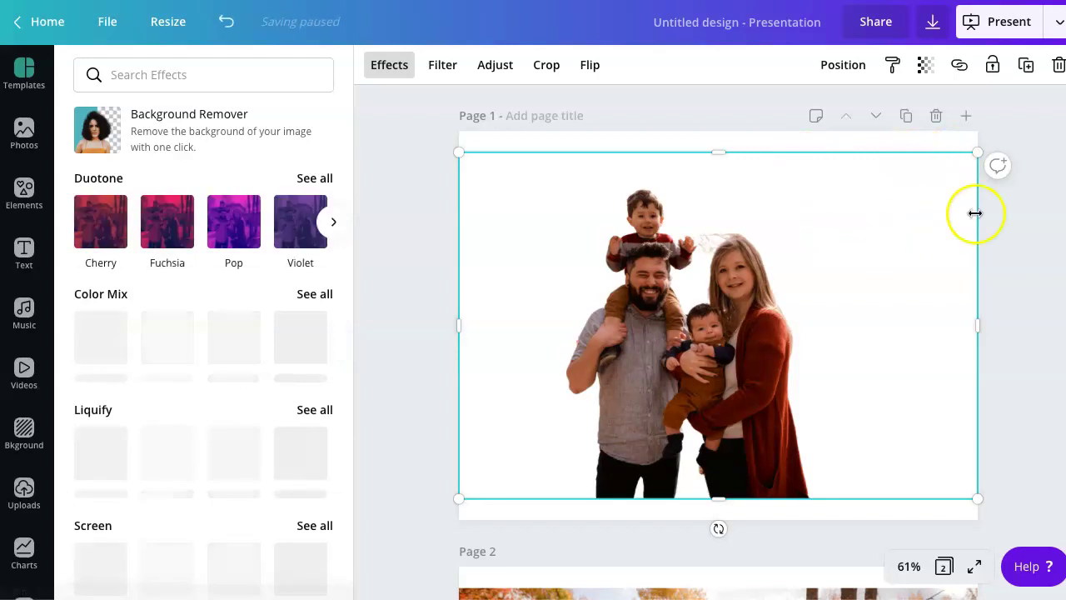
{"action": "scroll", "coordinate": [977, 293], "scroll_direction": "down", "scroll_amount": 3}
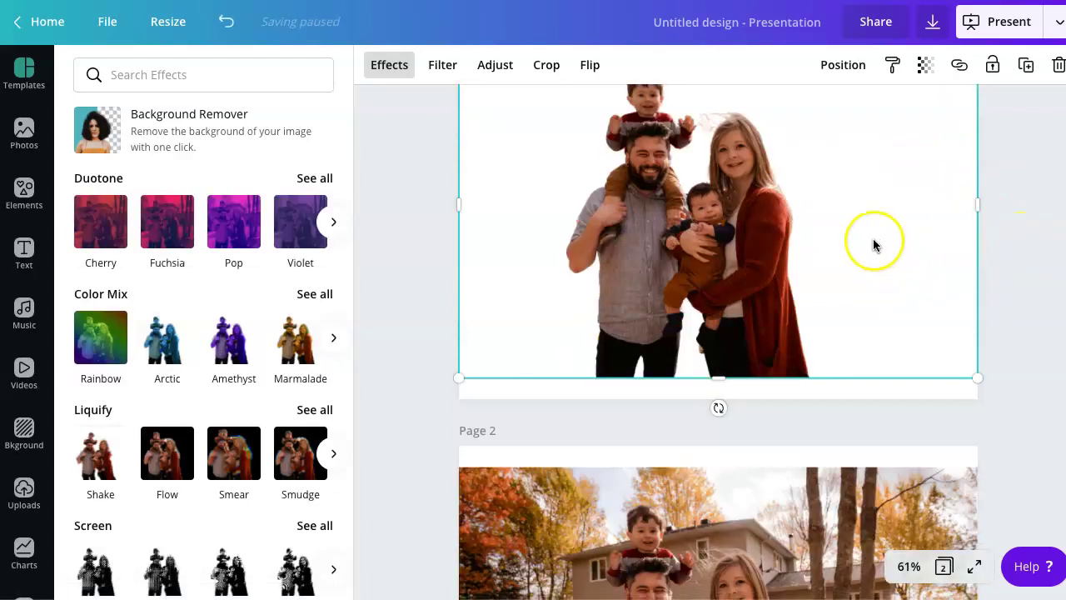
Close the effects panel and select the original photo on page 2
{"action": "scroll", "coordinate": [805, 210], "scroll_direction": "up", "scroll_amount": 3}
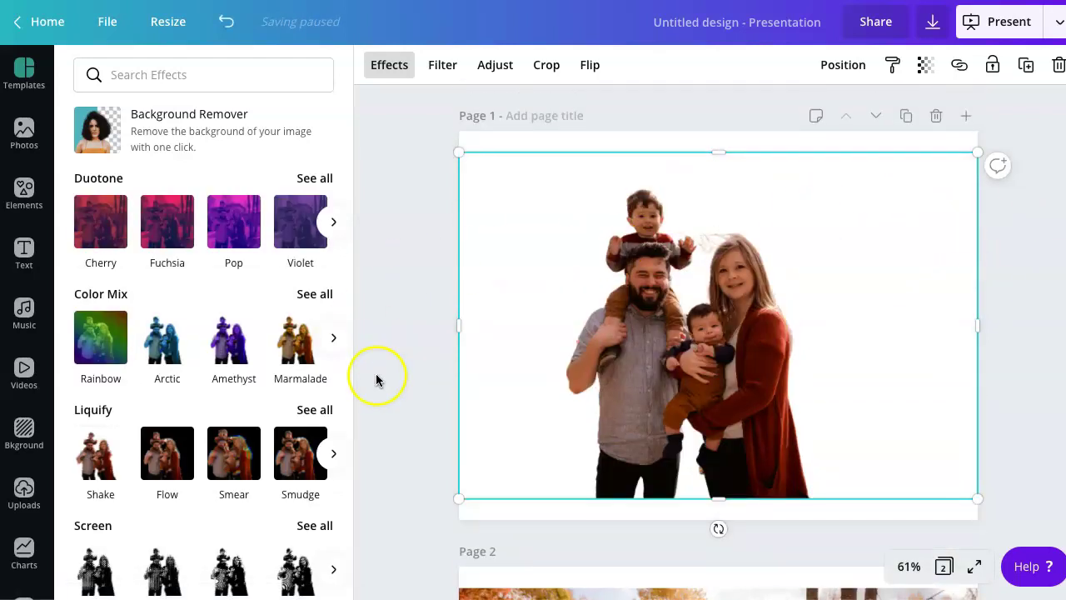
{"action": "left_click", "coordinate": [382, 365]}
{"action": "scroll", "coordinate": [974, 323], "scroll_direction": "down", "scroll_amount": 3}
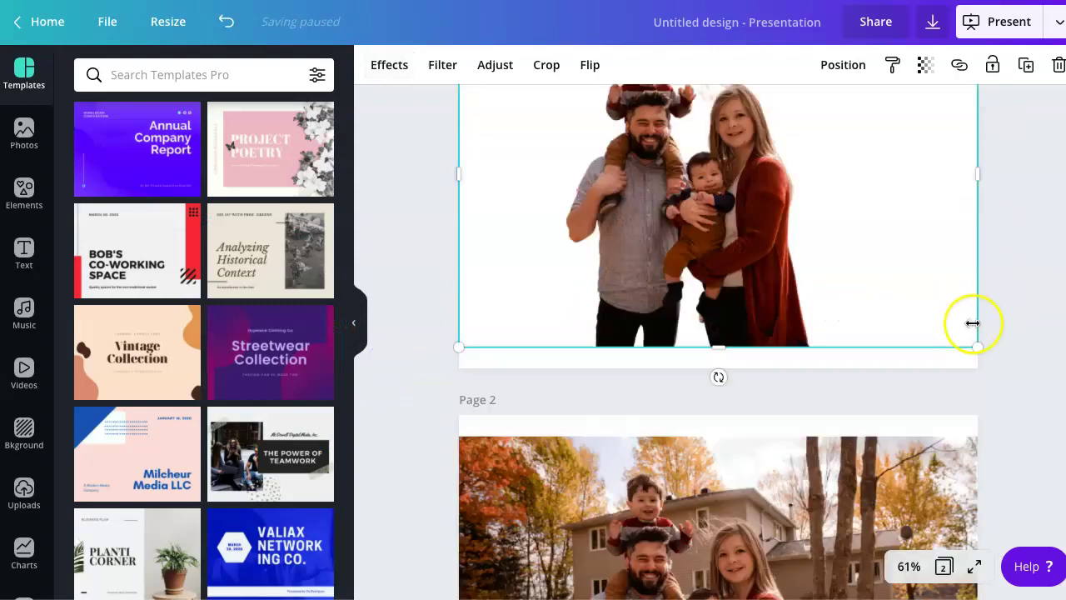
{"action": "scroll", "coordinate": [917, 325], "scroll_direction": "down", "scroll_amount": 5}
{"action": "left_click", "coordinate": [774, 326]}
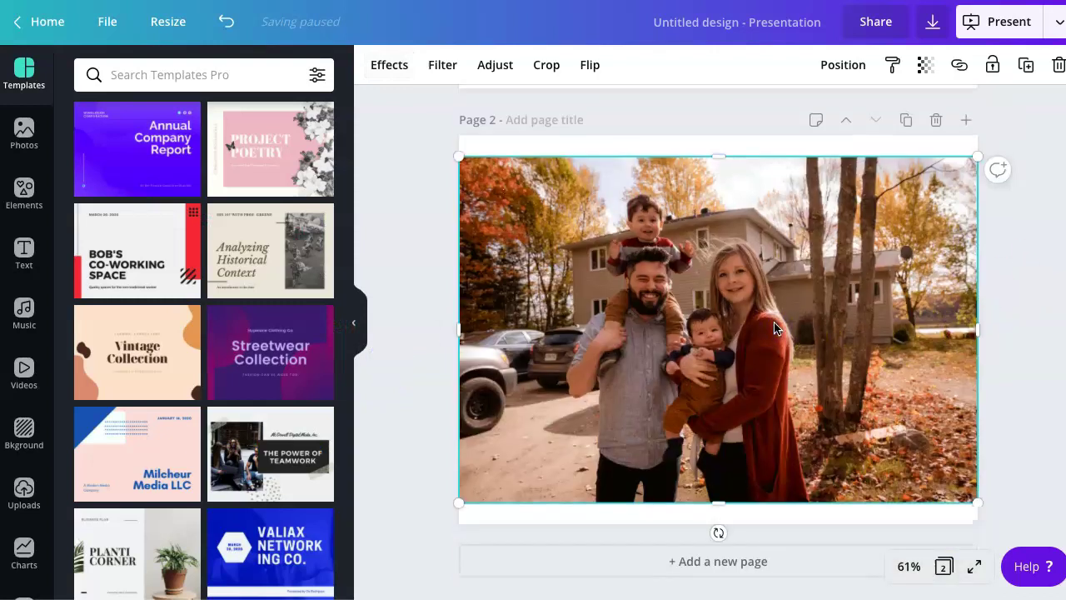
{"action": "scroll", "coordinate": [774, 327], "scroll_direction": "up", "scroll_amount": 7}
{"action": "scroll", "coordinate": [833, 366], "scroll_direction": "down", "scroll_amount": 7}
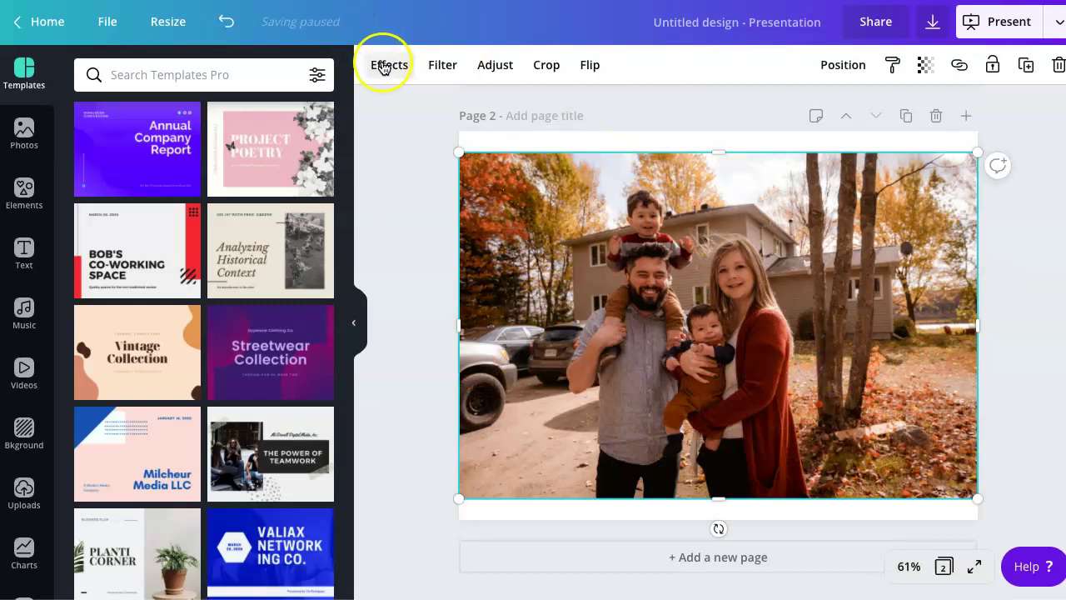
Set the page 2 photo's Blur adjustment to 8
{"action": "left_click", "coordinate": [495, 66]}
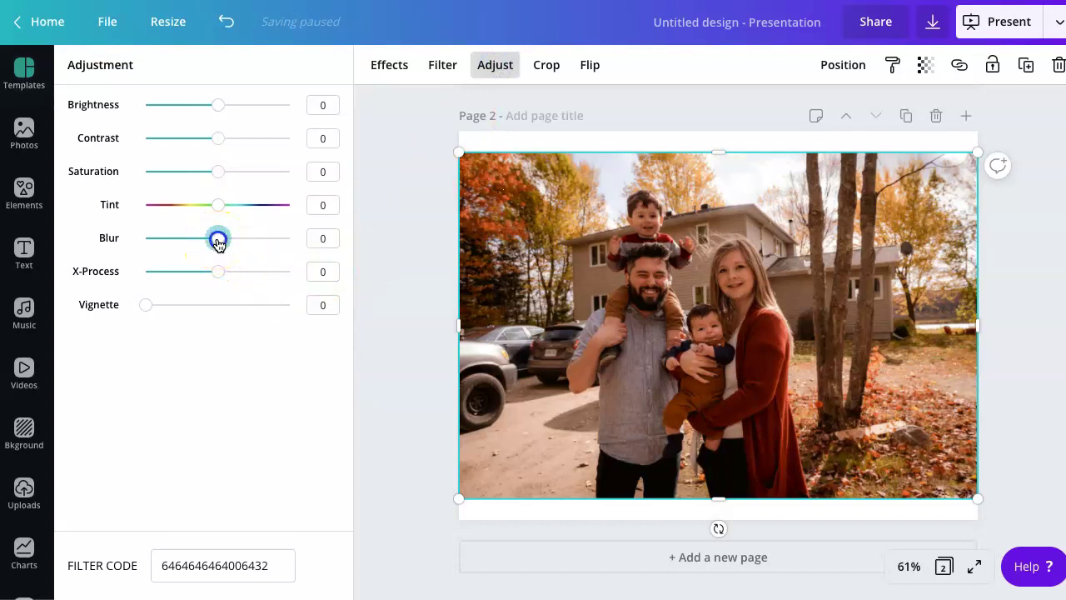
{"action": "left_click_drag", "start_coordinate": [220, 242], "coordinate": [223, 244]}
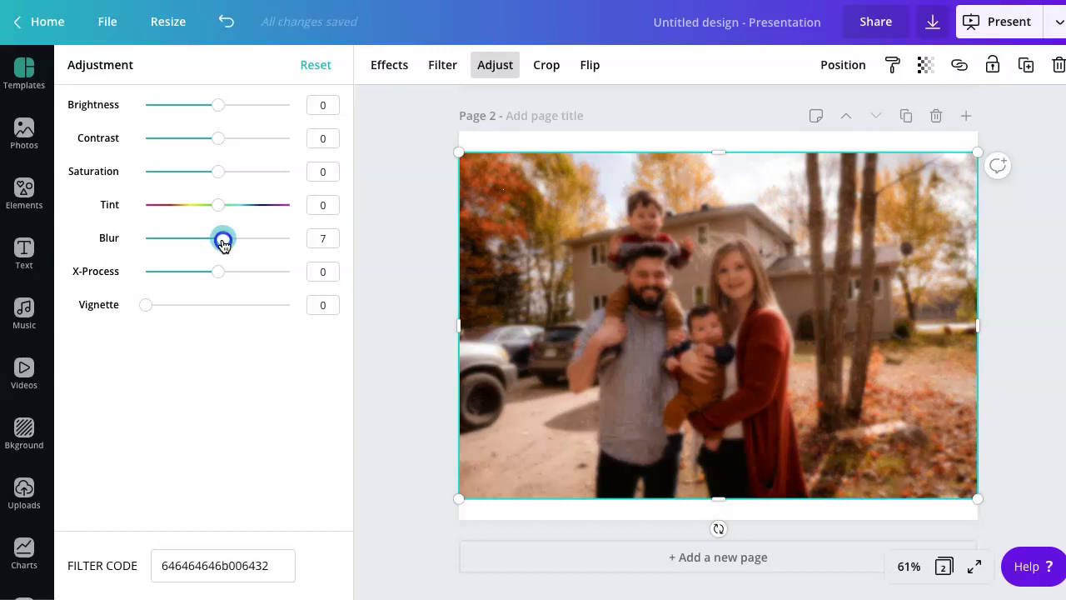
{"action": "mouse_move", "coordinate": [223, 243]}
{"action": "left_mouse_down"}
{"action": "mouse_move", "coordinate": [281, 242]}
{"action": "mouse_move", "coordinate": [223, 243]}
{"action": "left_mouse_up"}
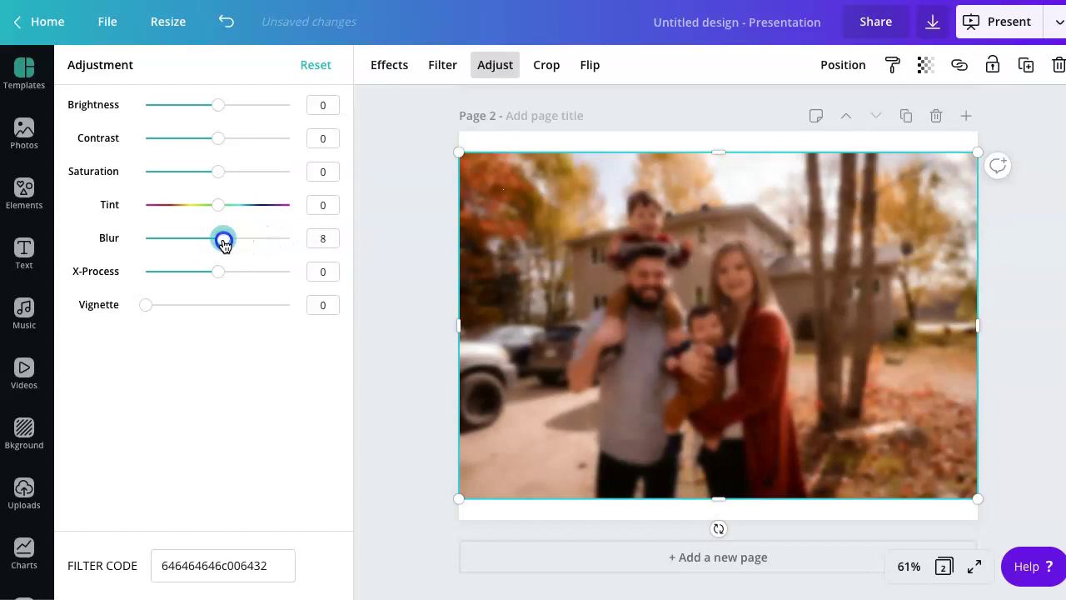
{"action": "left_click_drag", "start_coordinate": [223, 242], "coordinate": [223, 244]}
Move the background-removed cutout from page 1 onto page 2
{"action": "left_click", "coordinate": [464, 169]}
{"action": "left_click", "coordinate": [421, 163]}
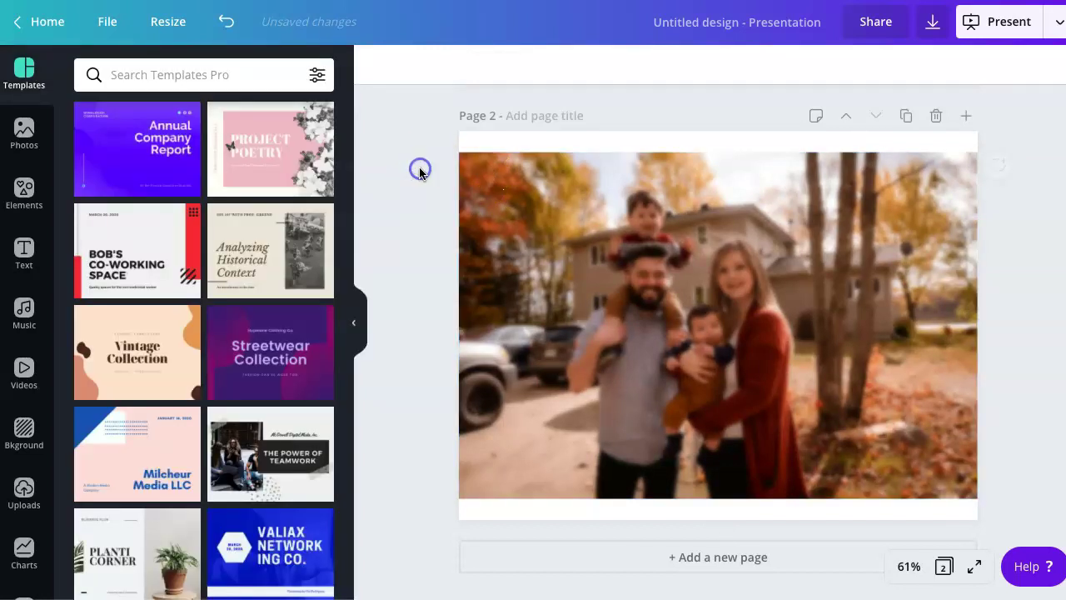
{"action": "scroll", "coordinate": [425, 171], "scroll_direction": "up", "scroll_amount": 5}
{"action": "left_click", "coordinate": [683, 295]}
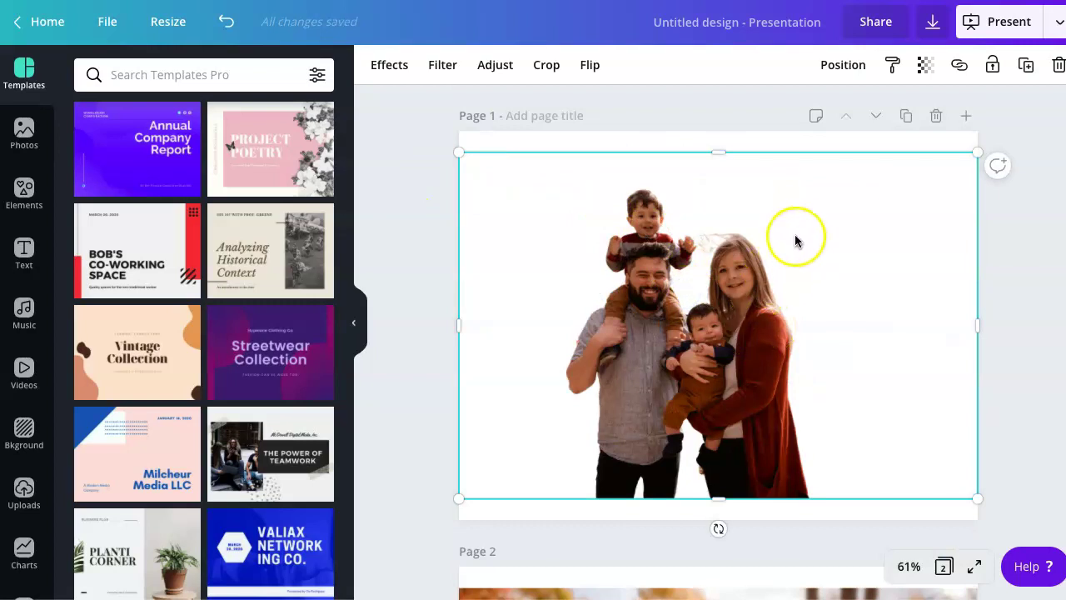
{"action": "scroll", "coordinate": [792, 233], "scroll_direction": "down", "scroll_amount": 3}
{"action": "left_click_drag", "start_coordinate": [773, 159], "coordinate": [762, 597]}
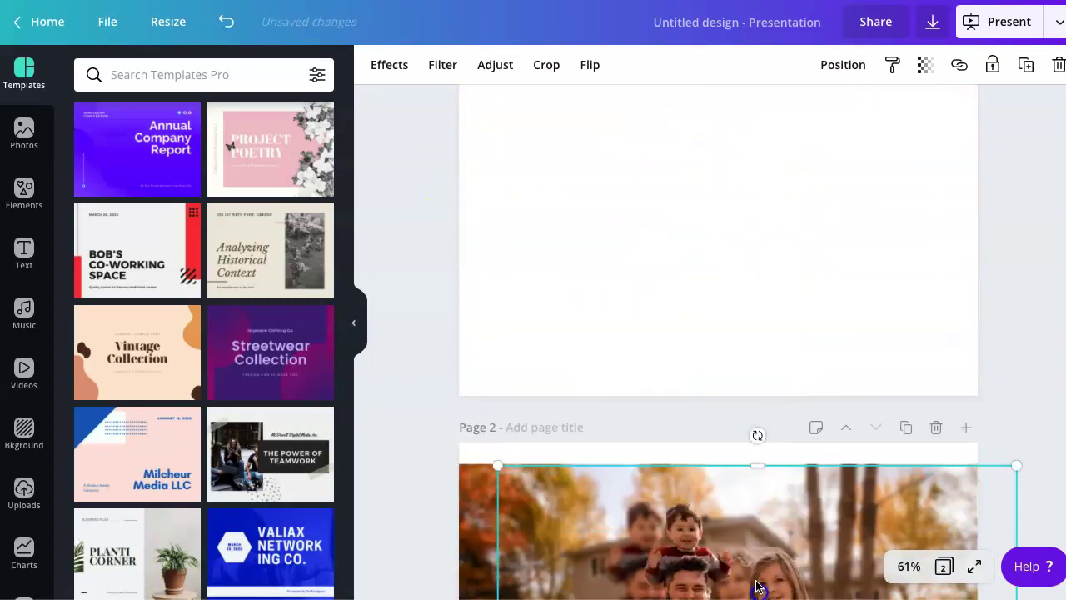
{"action": "scroll", "coordinate": [755, 436], "scroll_direction": "down", "scroll_amount": 3}
{"action": "left_click", "coordinate": [749, 442]}
Align the cutout exactly over the blurred family photo, then select both layers
{"action": "left_click_drag", "start_coordinate": [744, 391], "coordinate": [709, 390]}
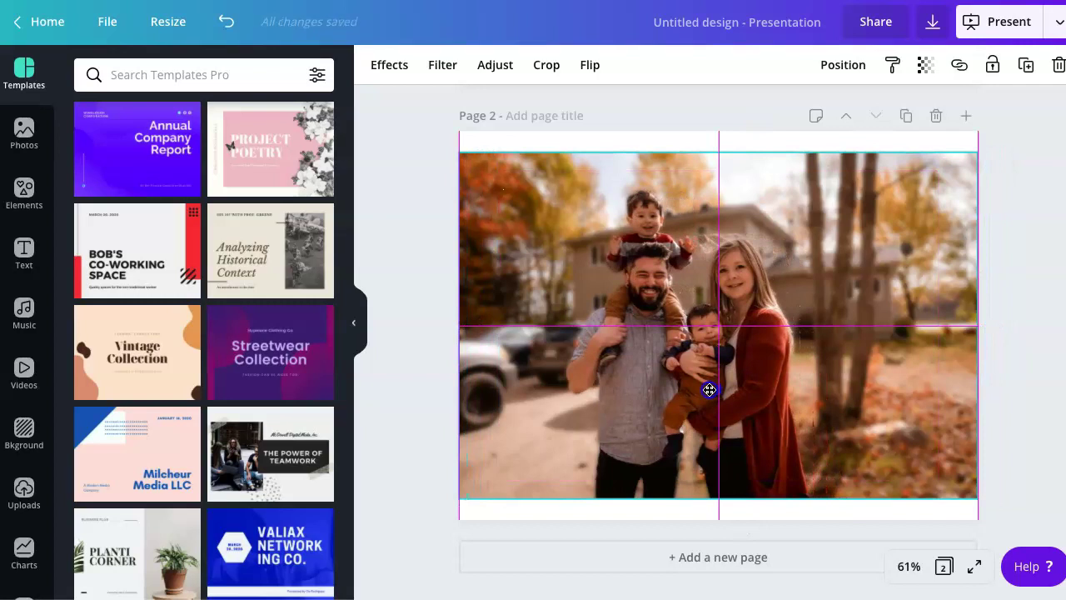
{"action": "left_click_drag", "start_coordinate": [710, 389], "coordinate": [710, 391]}
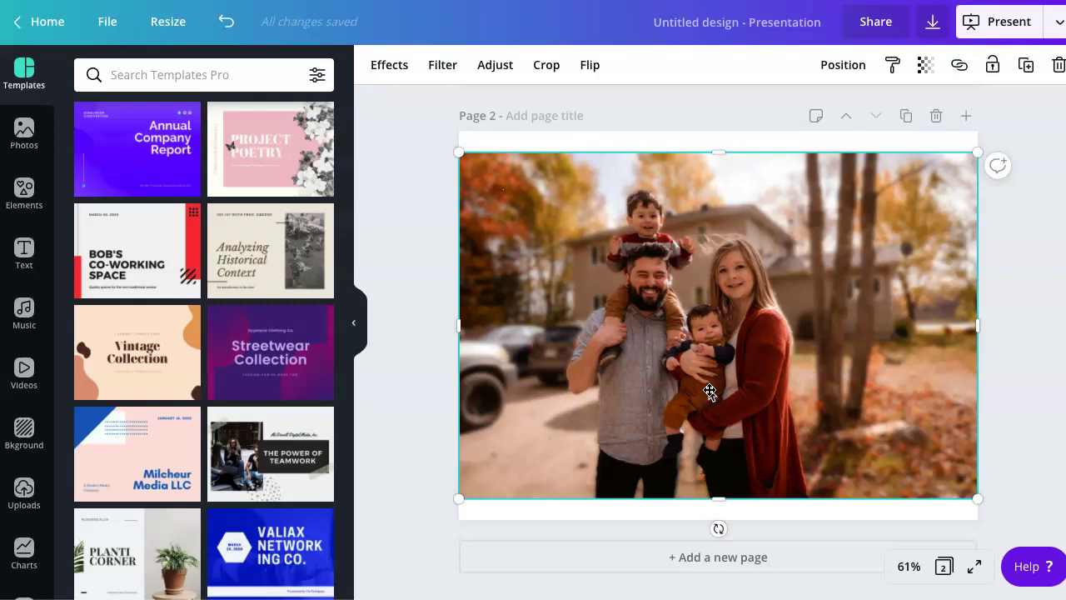
{"action": "left_click_drag", "start_coordinate": [709, 392], "coordinate": [711, 394]}
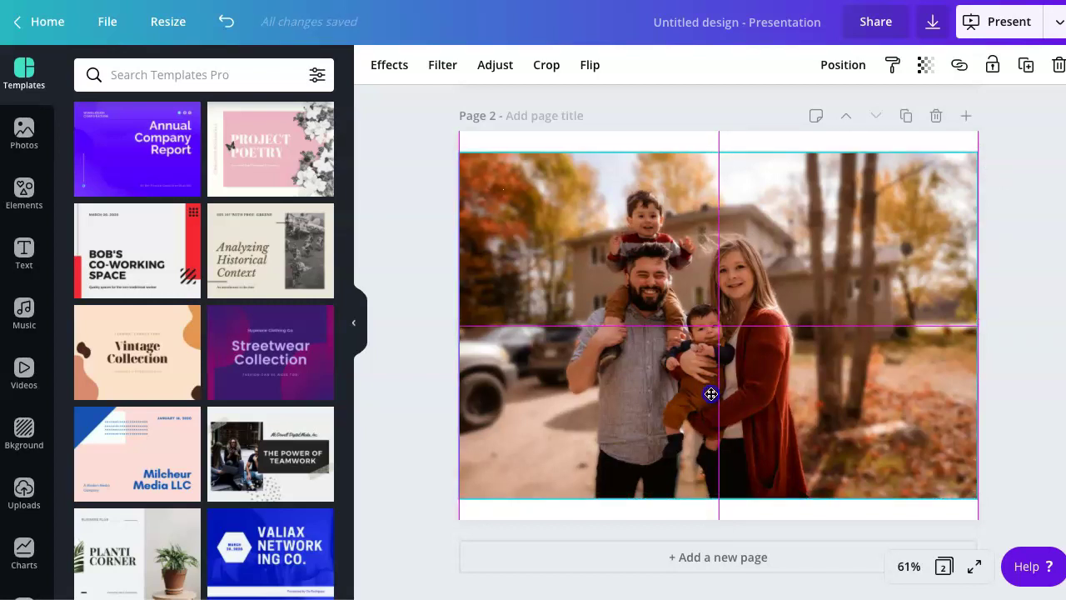
{"action": "left_click_drag", "start_coordinate": [711, 395], "coordinate": [713, 397]}
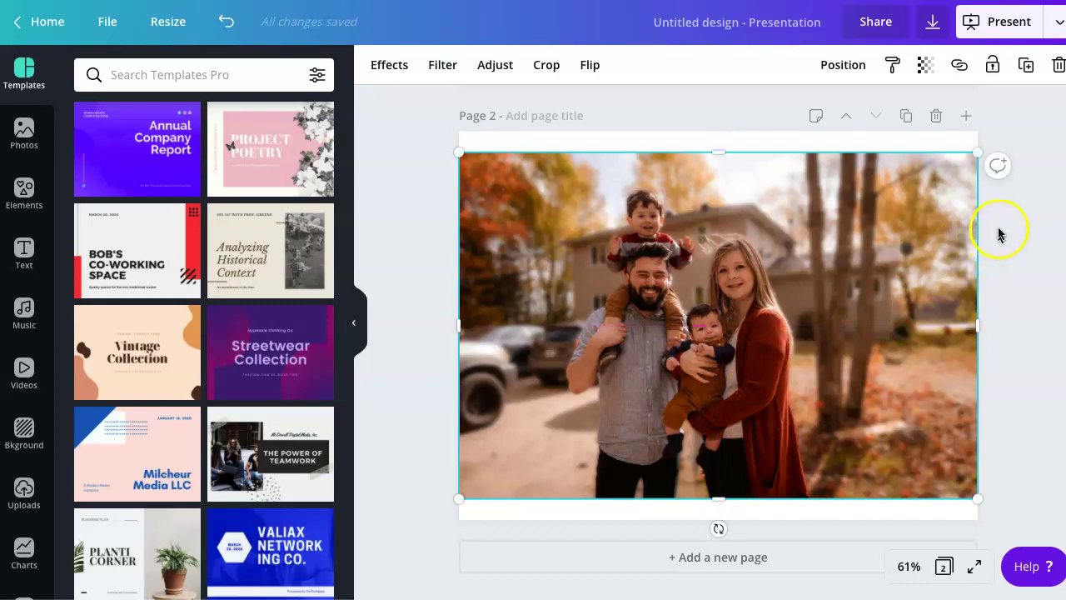
{"action": "left_click", "coordinate": [1020, 213]}
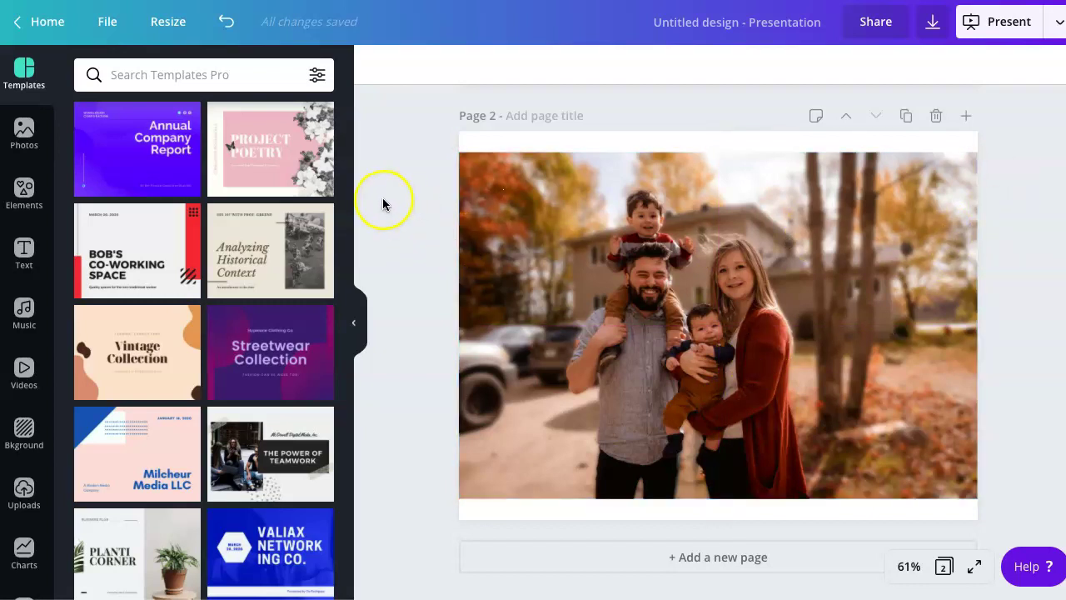
{"action": "left_click", "coordinate": [362, 330]}
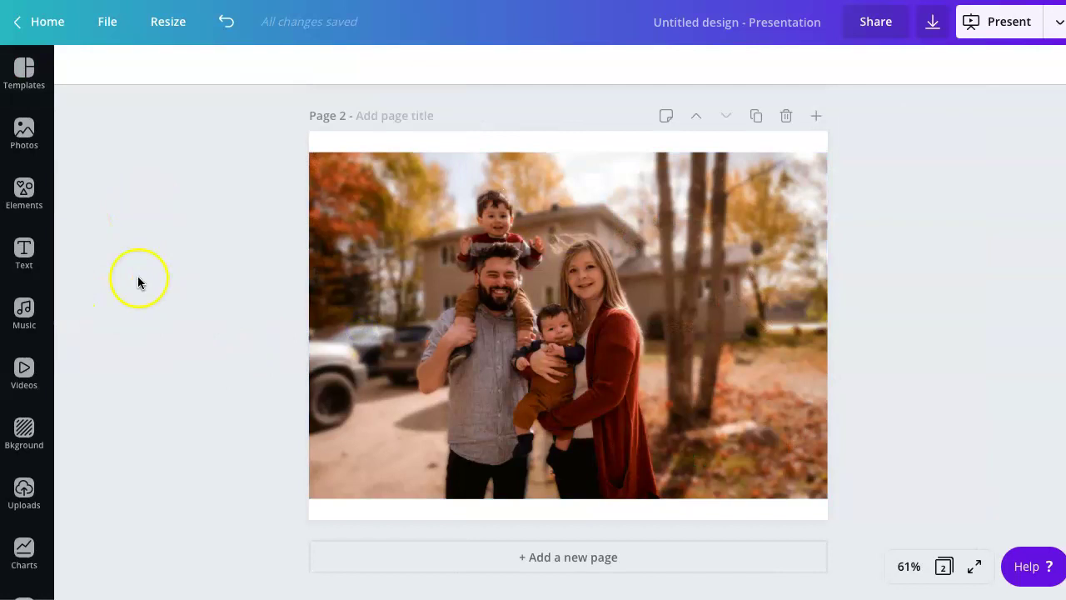
{"action": "mouse_move", "coordinate": [148, 261]}
{"action": "left_mouse_down"}
{"action": "mouse_move", "coordinate": [172, 363]}
{"action": "mouse_move", "coordinate": [619, 322]}
{"action": "mouse_move", "coordinate": [843, 331]}
{"action": "left_mouse_up"}
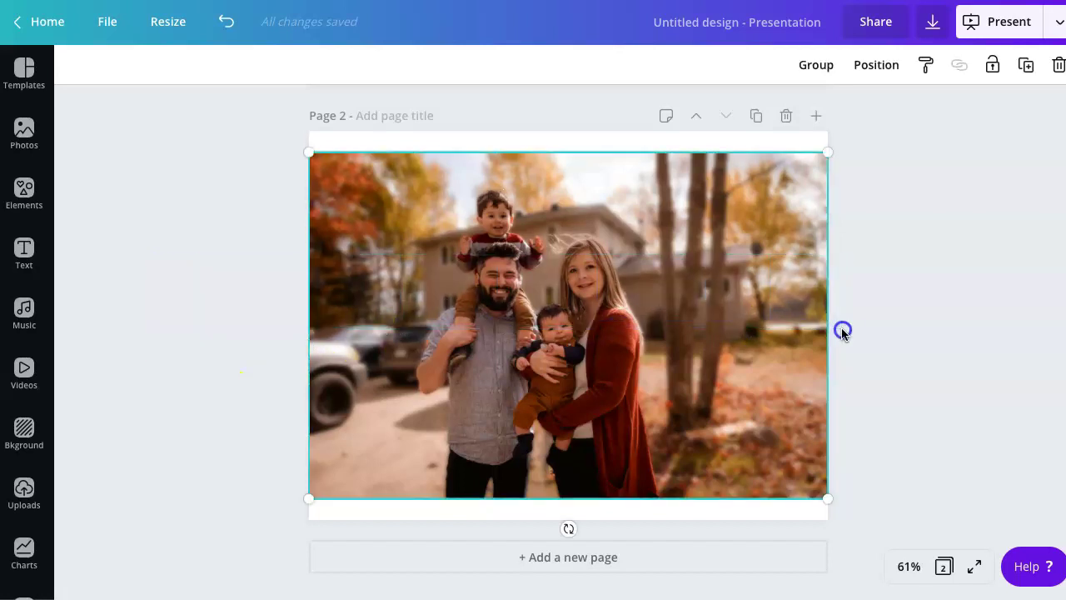
Group the cutout with the blurred photo and enlarge the group to cover page 2
{"action": "left_click", "coordinate": [814, 65]}
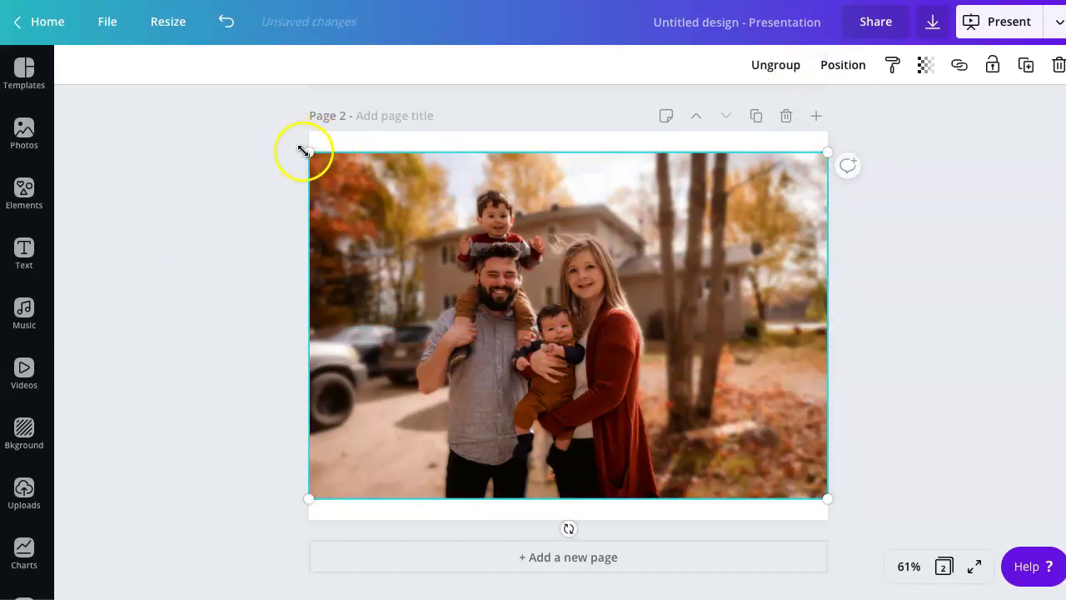
{"action": "left_click_drag", "start_coordinate": [310, 156], "coordinate": [274, 119]}
{"action": "left_click", "coordinate": [362, 205]}
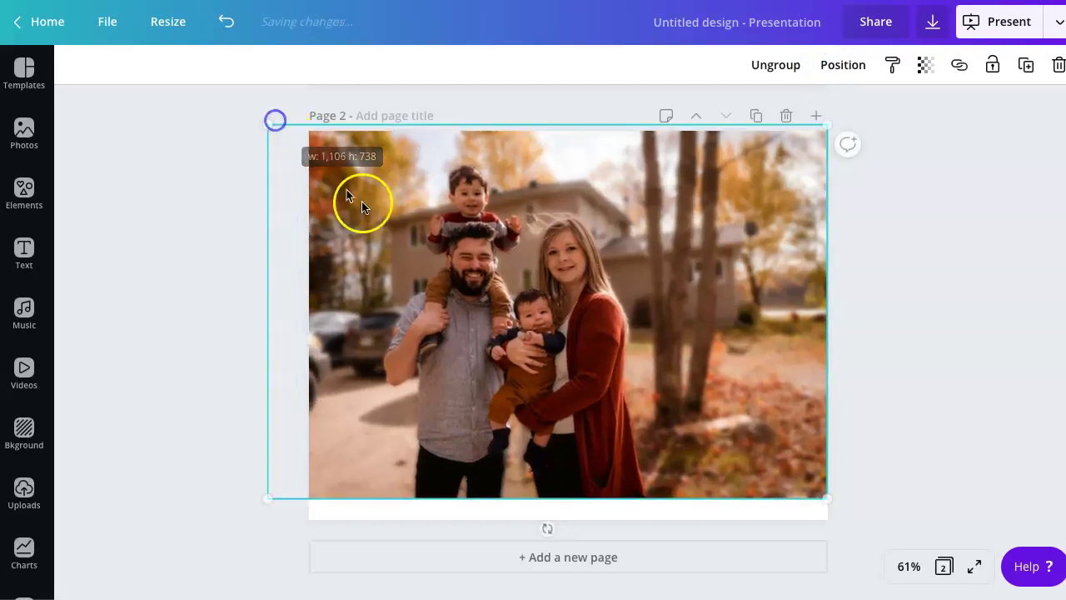
{"action": "left_click_drag", "start_coordinate": [502, 282], "coordinate": [505, 281]}
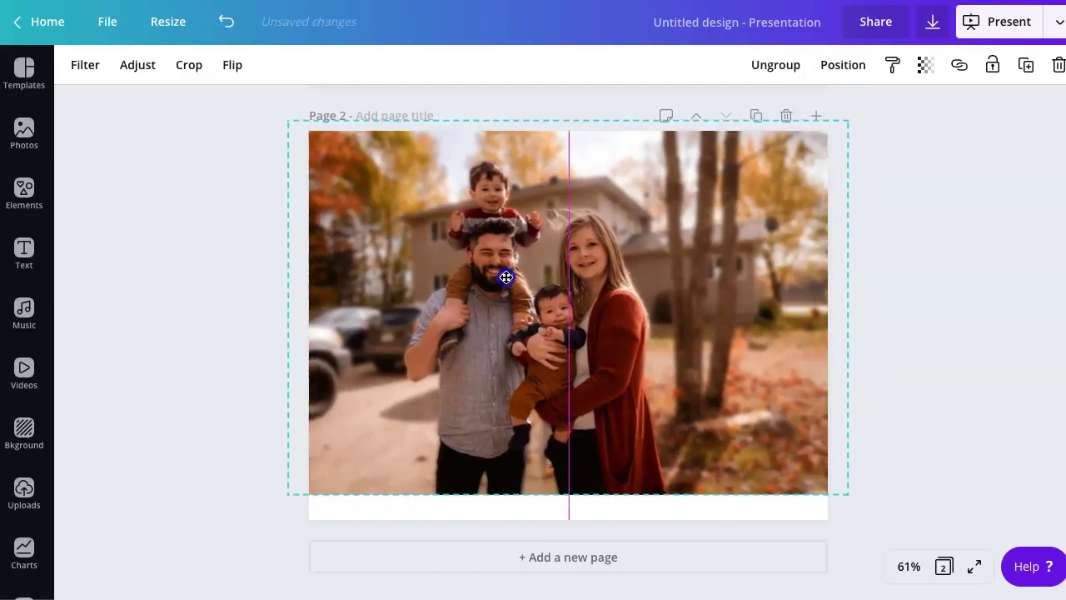
{"action": "left_click_drag", "start_coordinate": [504, 280], "coordinate": [505, 305]}
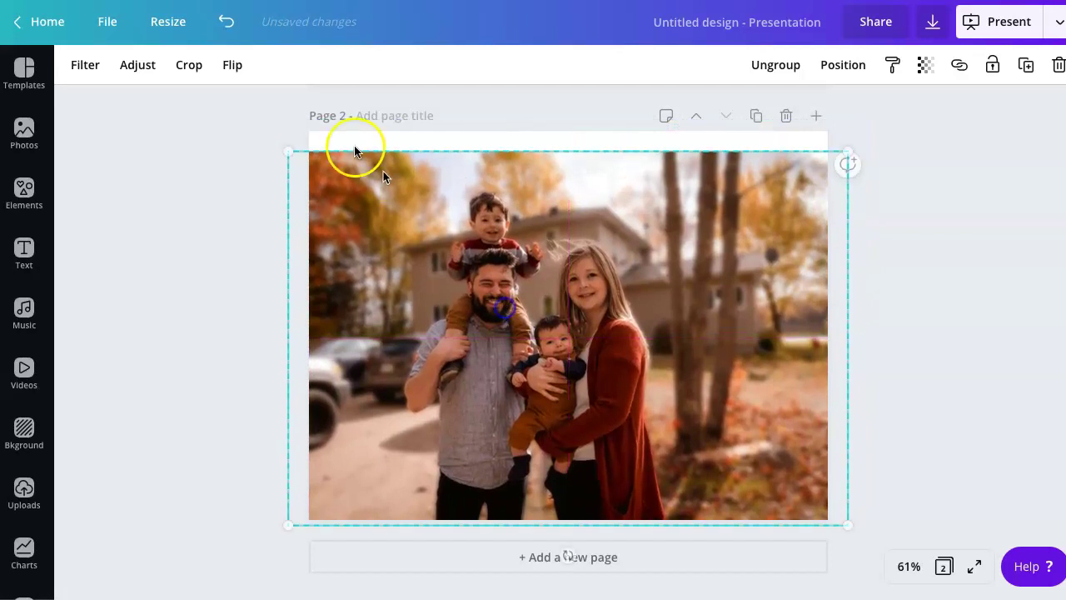
{"action": "left_click_drag", "start_coordinate": [284, 159], "coordinate": [255, 133]}
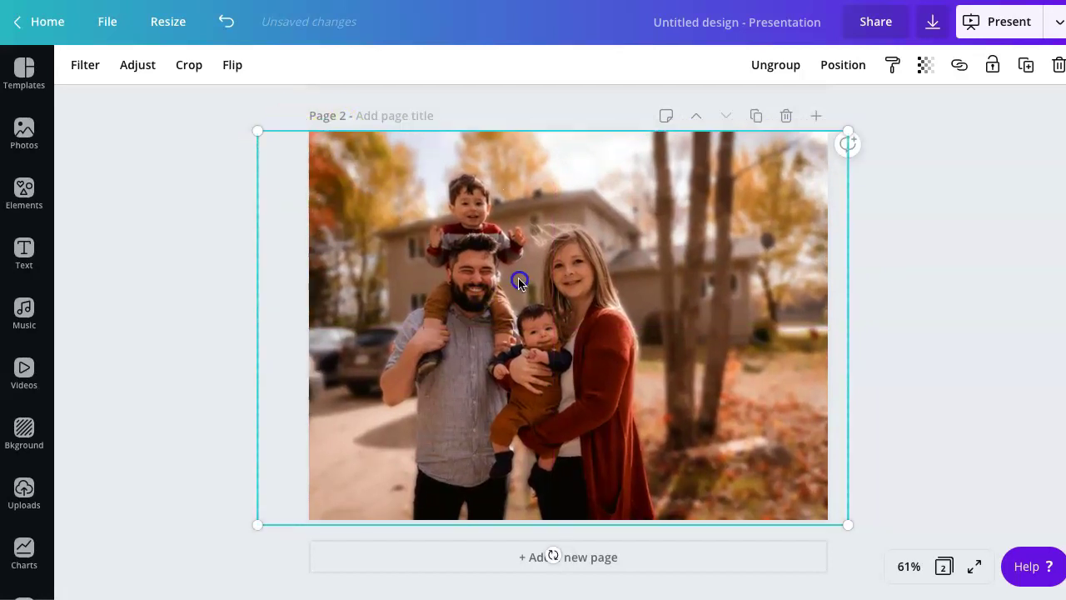
{"action": "left_click_drag", "start_coordinate": [520, 278], "coordinate": [535, 282]}
{"action": "left_click", "coordinate": [883, 273]}
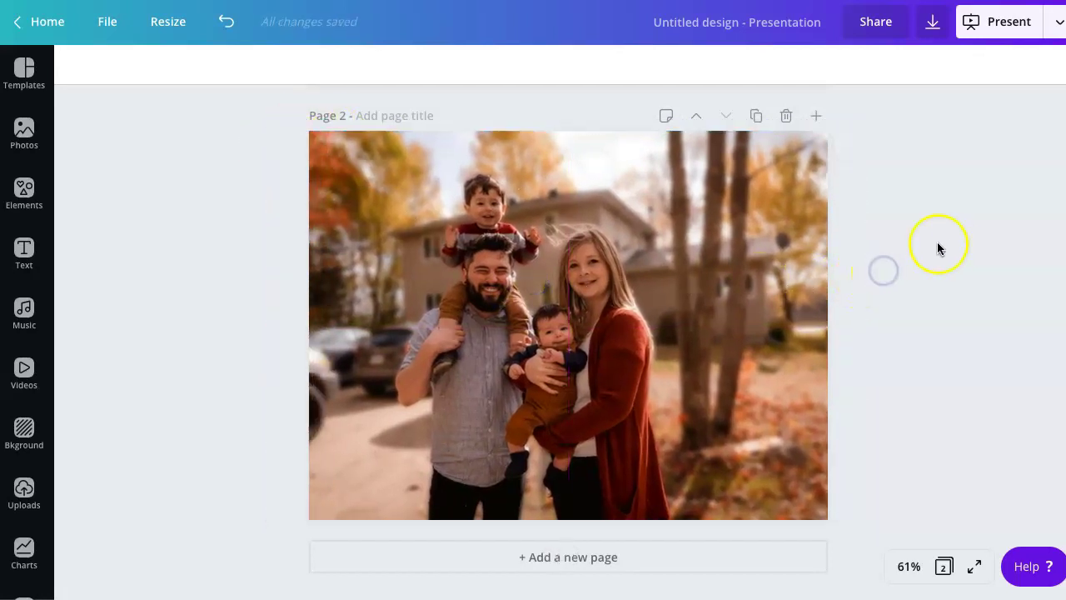
Export only page 2 as a 97%-quality JPG and save it as Untitled design.jpg
{"action": "left_click", "coordinate": [1060, 25]}
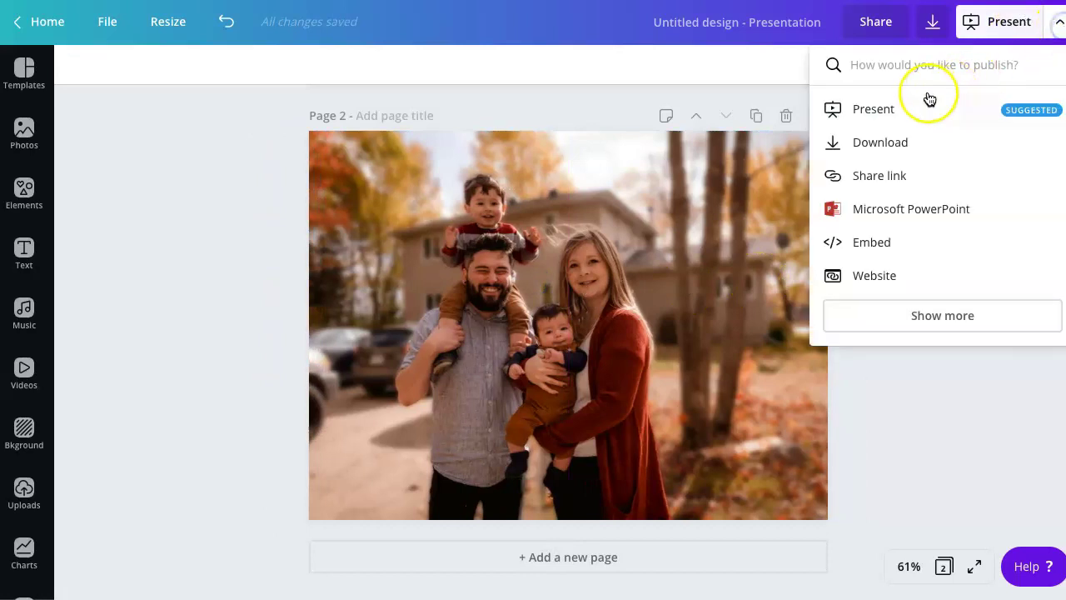
{"action": "left_click", "coordinate": [911, 143]}
{"action": "left_click", "coordinate": [950, 154]}
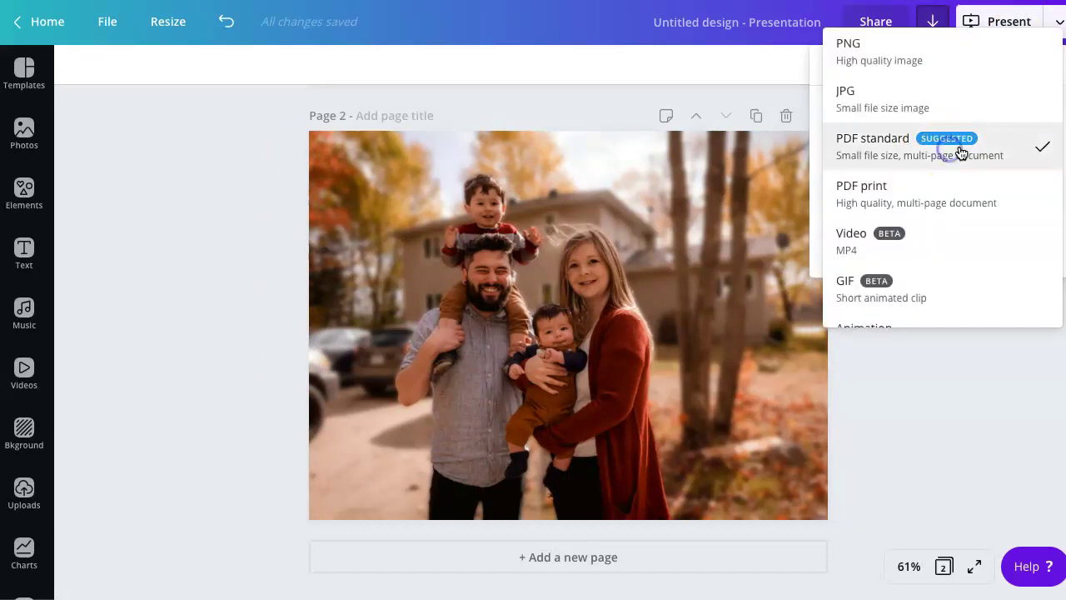
{"action": "left_click", "coordinate": [948, 97]}
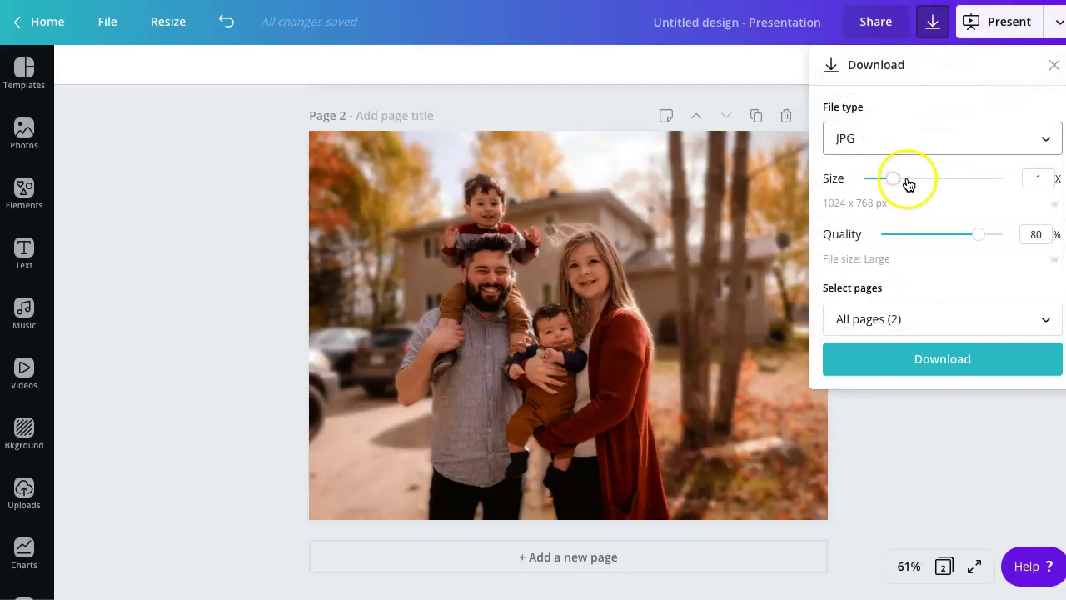
{"action": "left_click", "coordinate": [982, 241]}
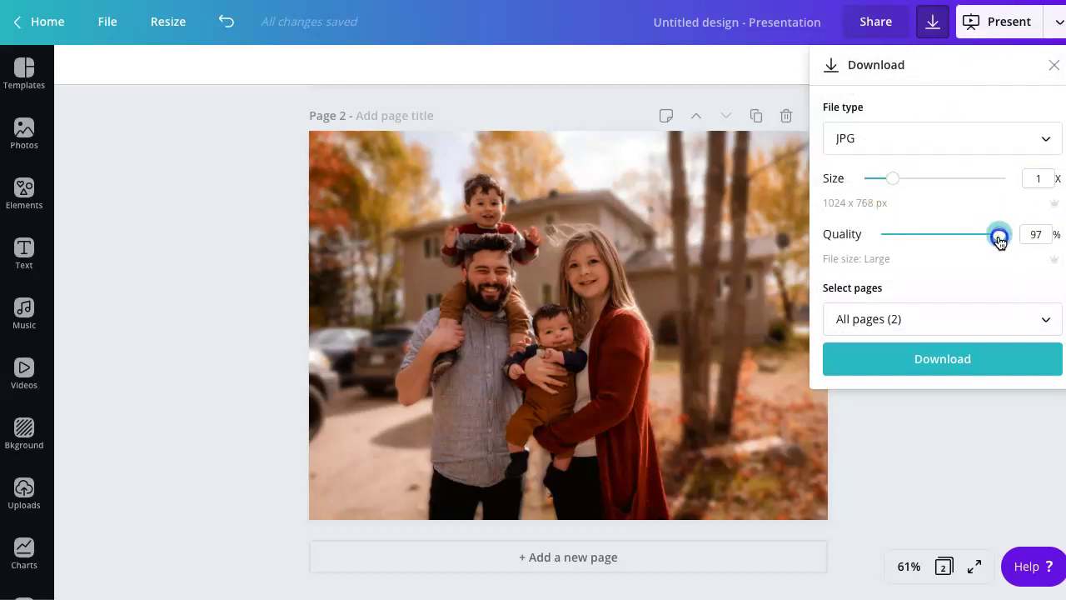
{"action": "left_click", "coordinate": [972, 328]}
{"action": "left_click", "coordinate": [940, 462]}
{"action": "left_click", "coordinate": [947, 519]}
{"action": "left_click", "coordinate": [888, 370]}
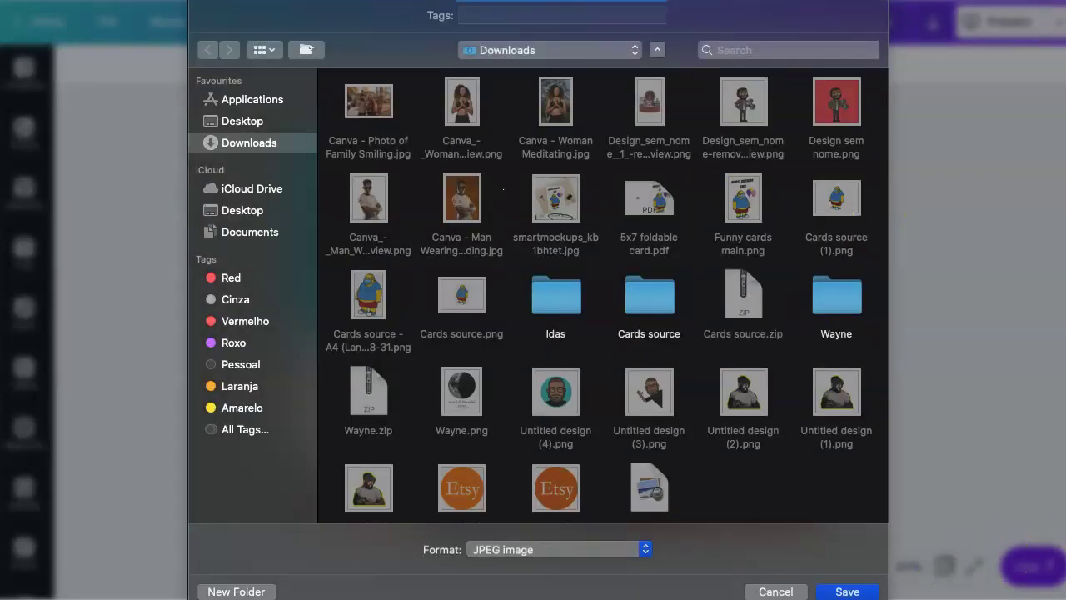
{"action": "left_click", "coordinate": [848, 591]}
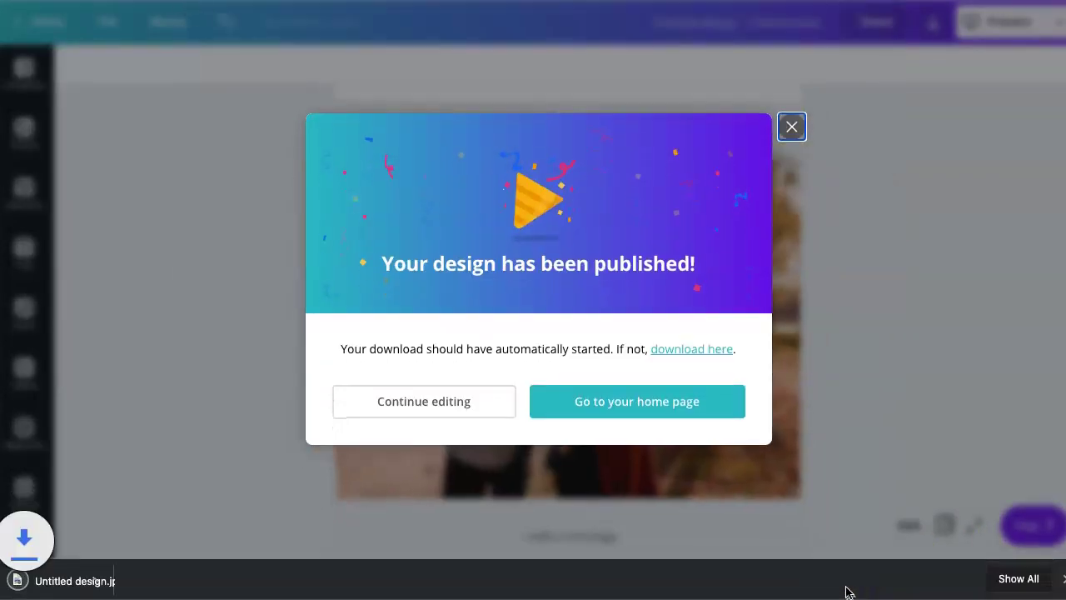
Ungroup and delete the page 2 photos, then remove the empty page
{"action": "left_click", "coordinate": [790, 127]}
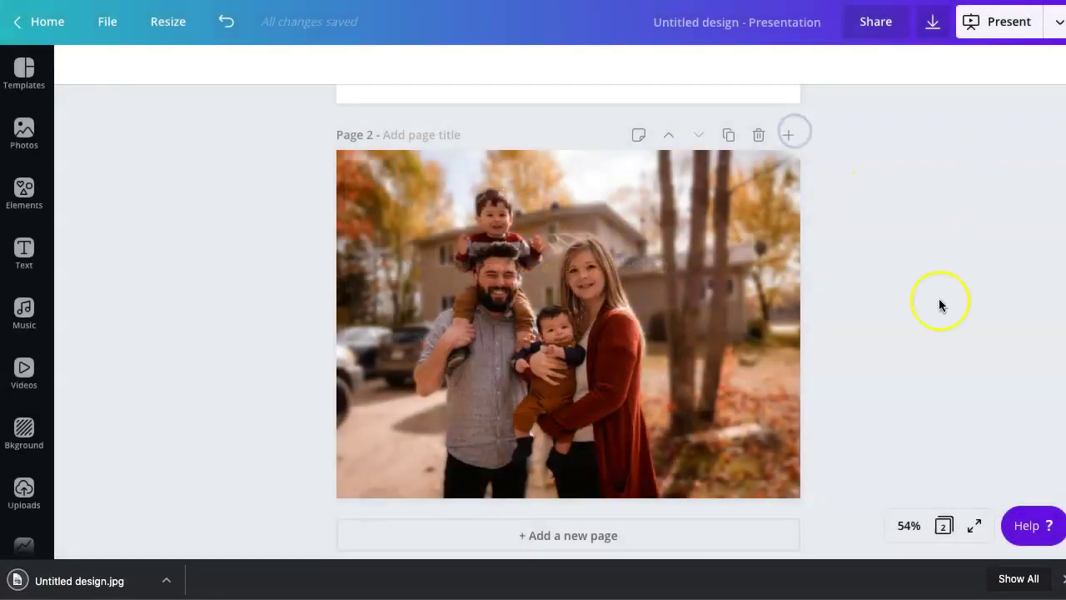
{"action": "scroll", "coordinate": [929, 400], "scroll_direction": "up", "scroll_amount": 5}
{"action": "scroll", "coordinate": [854, 340], "scroll_direction": "down", "scroll_amount": 5}
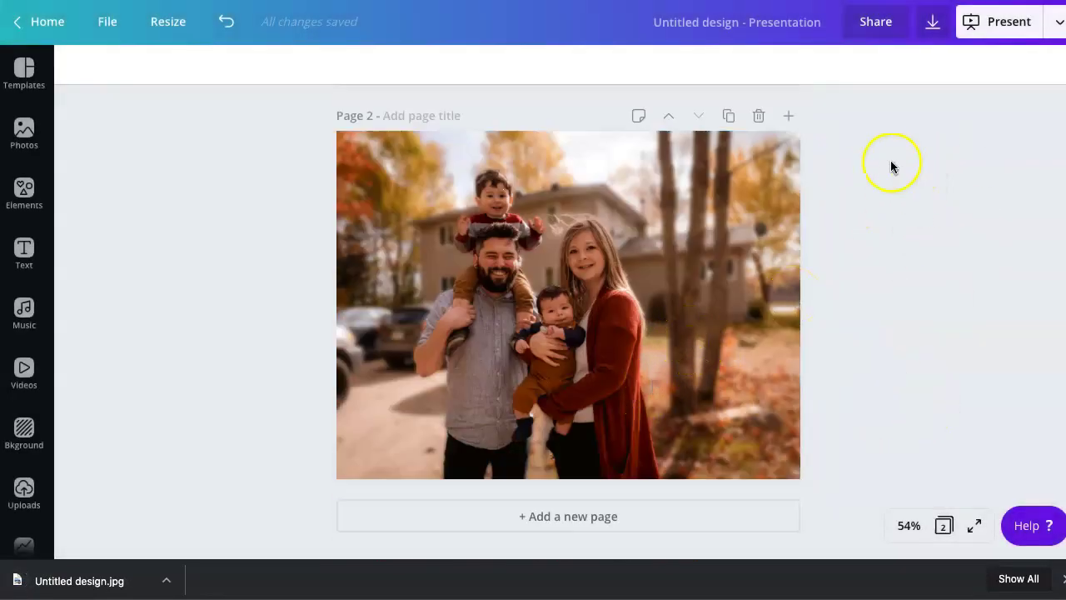
{"action": "left_click", "coordinate": [548, 306]}
{"action": "left_click", "coordinate": [773, 66]}
{"action": "left_click", "coordinate": [972, 228]}
{"action": "left_click", "coordinate": [604, 293]}
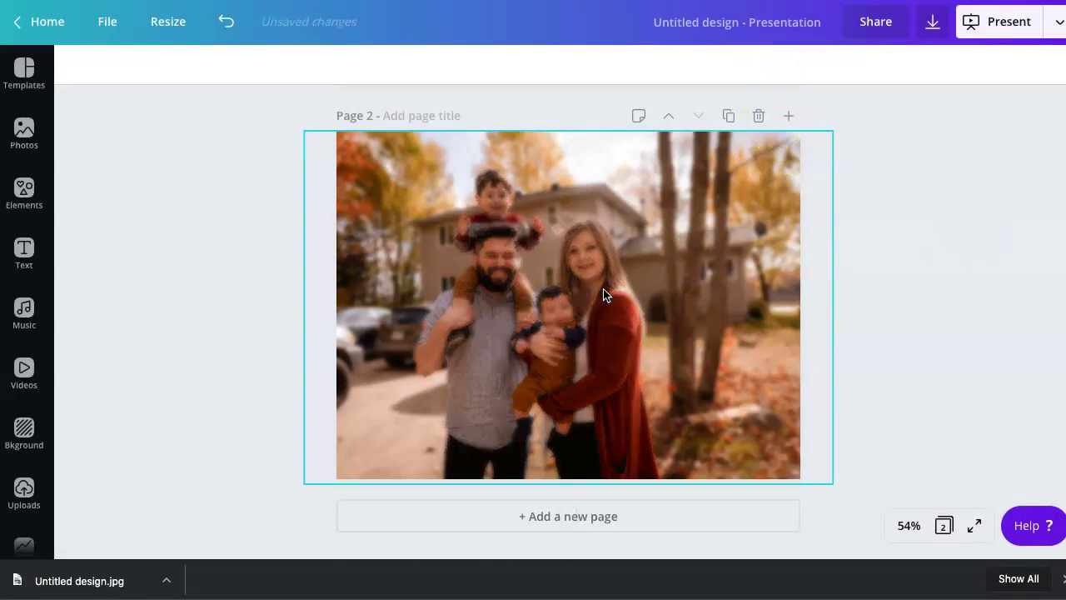
{"action": "left_click", "coordinate": [604, 293]}
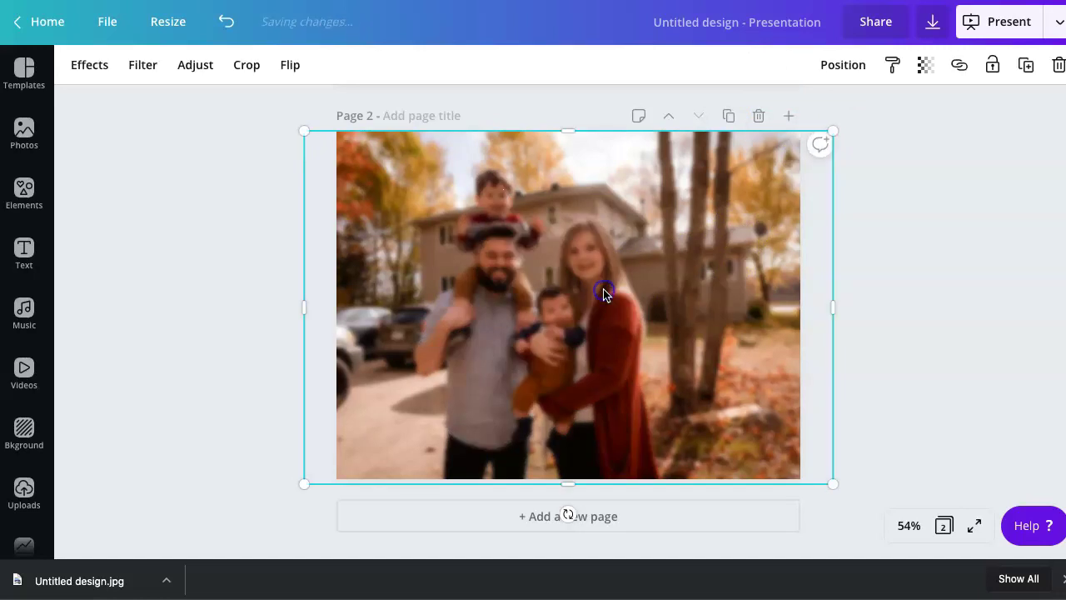
{"action": "key", "text": "Delete"}
{"action": "scroll", "coordinate": [603, 288], "scroll_direction": "up", "scroll_amount": 5}
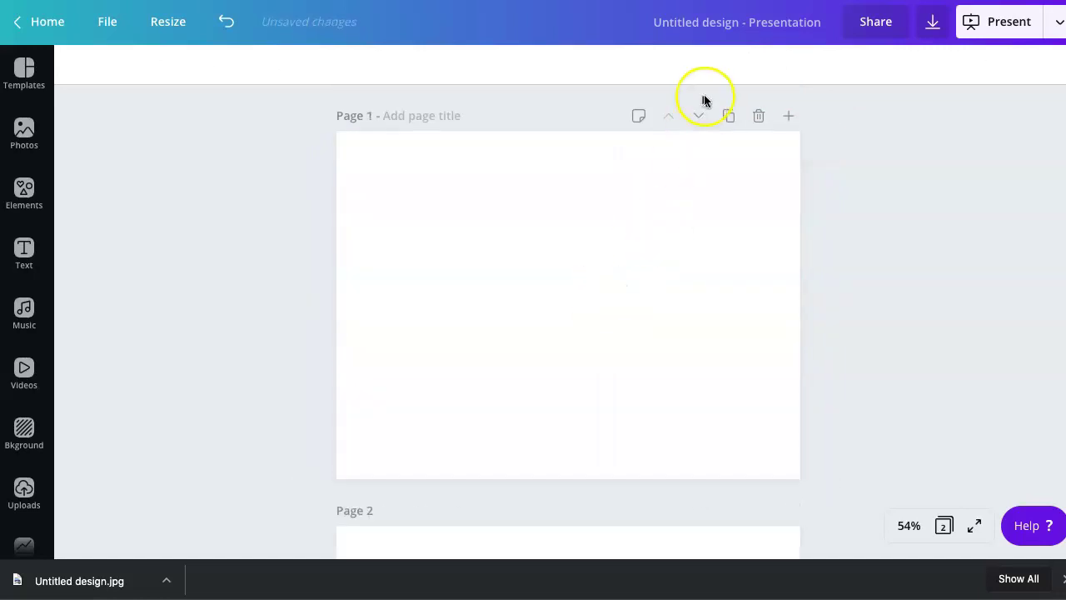
{"action": "left_click", "coordinate": [755, 116]}
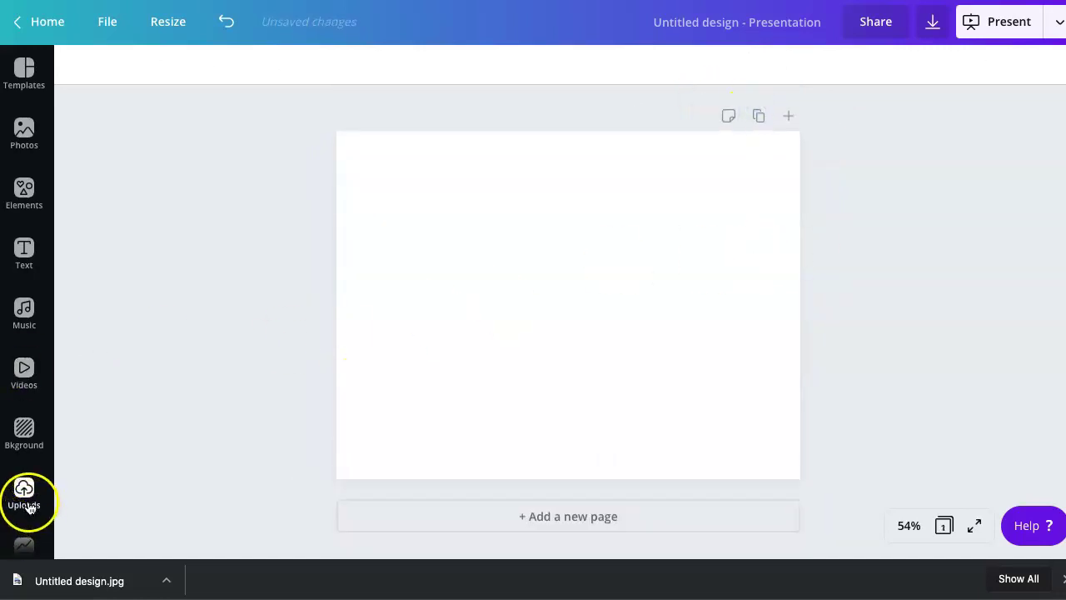
Add the original family photo from Uploads and enlarge it across the page
{"action": "left_click", "coordinate": [24, 495]}
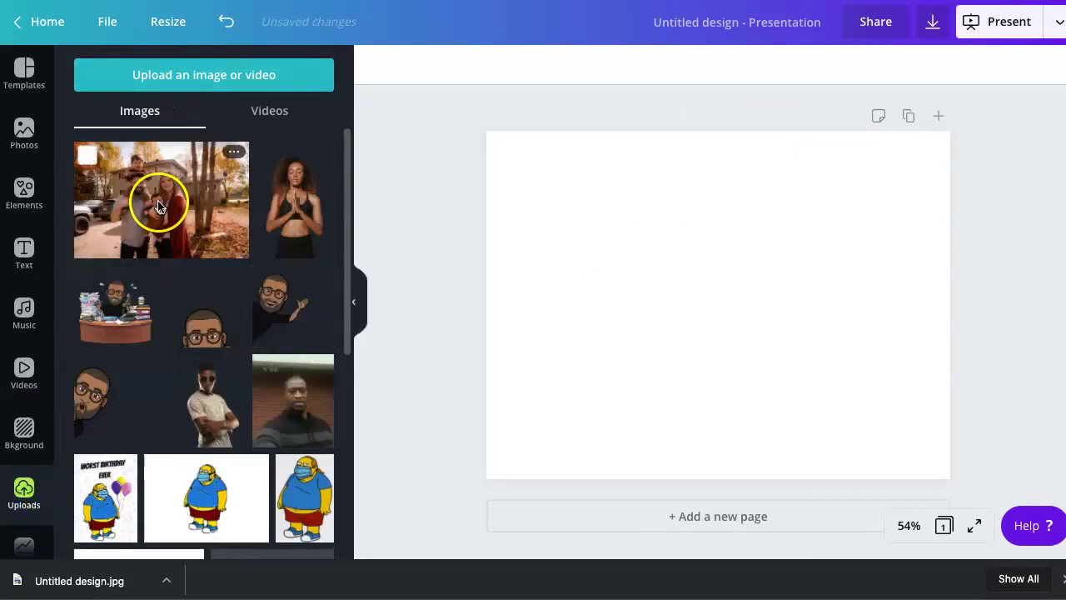
{"action": "left_click", "coordinate": [158, 204]}
{"action": "left_click", "coordinate": [366, 313]}
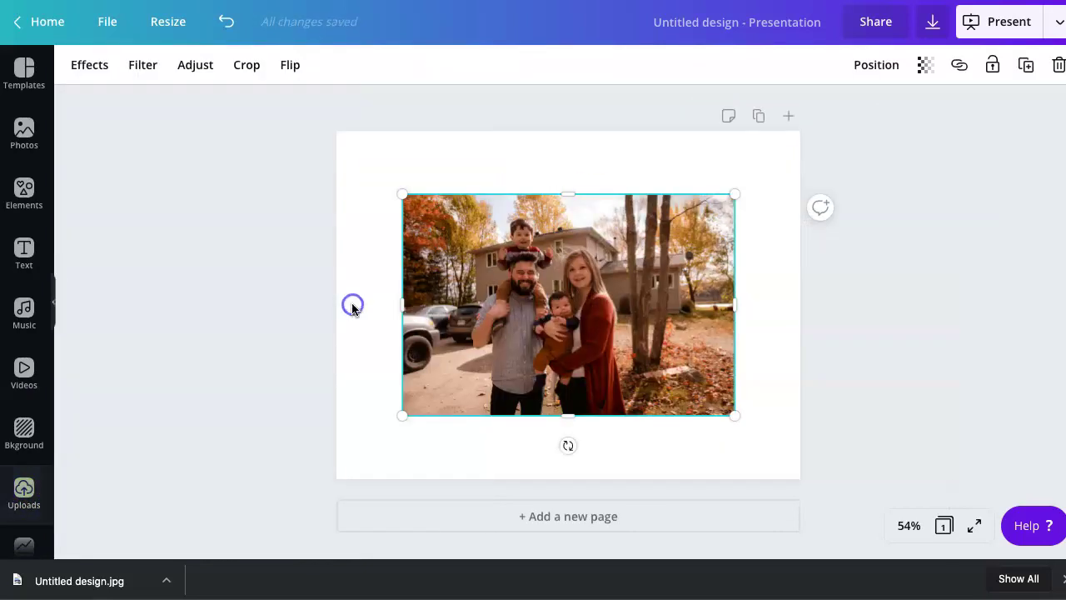
{"action": "left_click_drag", "start_coordinate": [392, 188], "coordinate": [318, 150]}
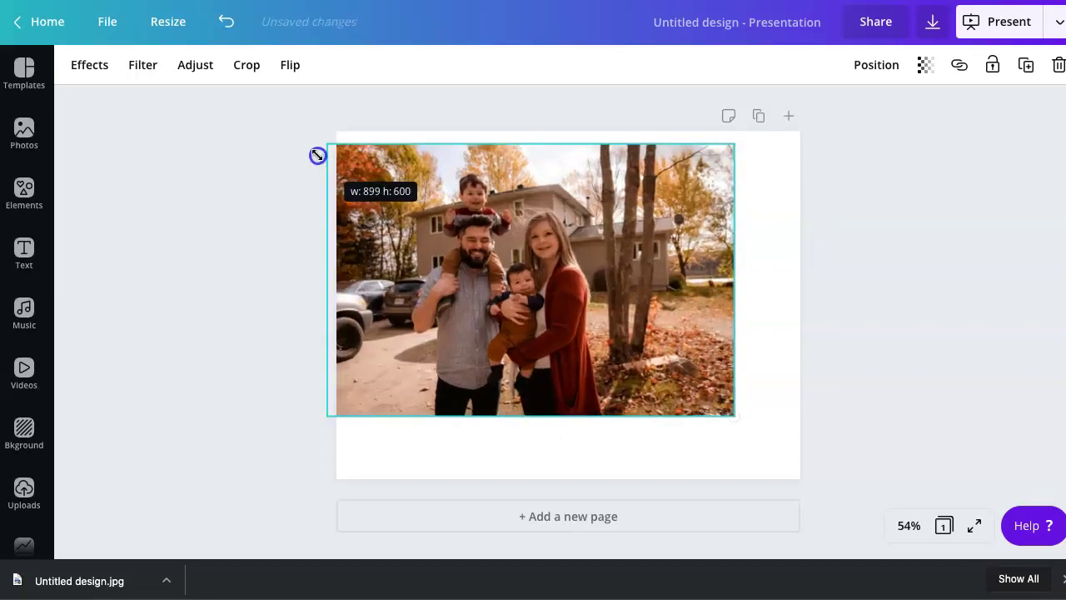
{"action": "left_click_drag", "start_coordinate": [744, 414], "coordinate": [799, 471]}
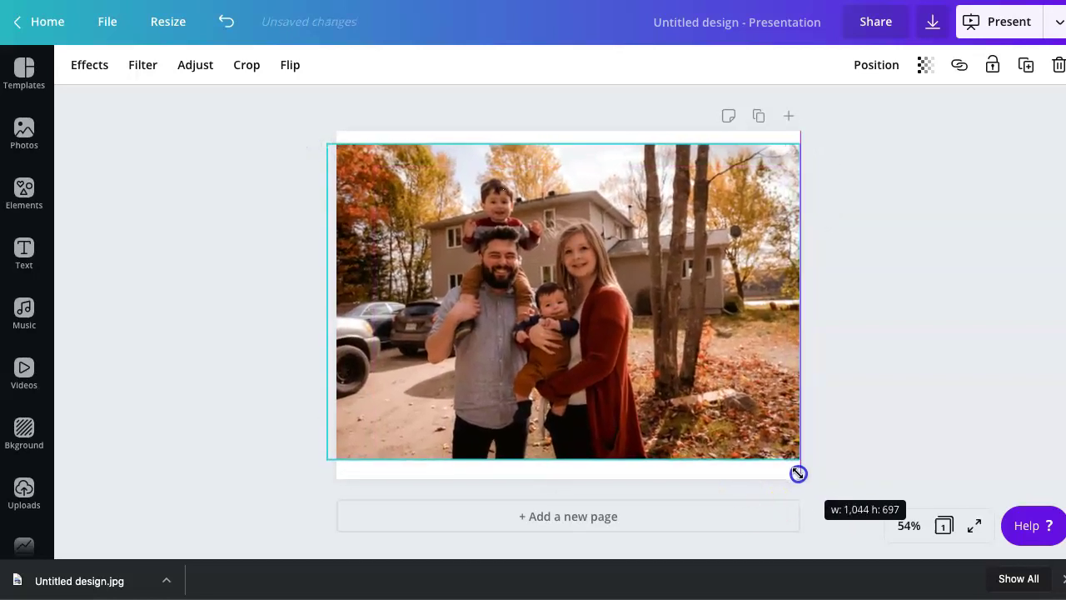
{"action": "left_click_drag", "start_coordinate": [638, 352], "coordinate": [635, 342]}
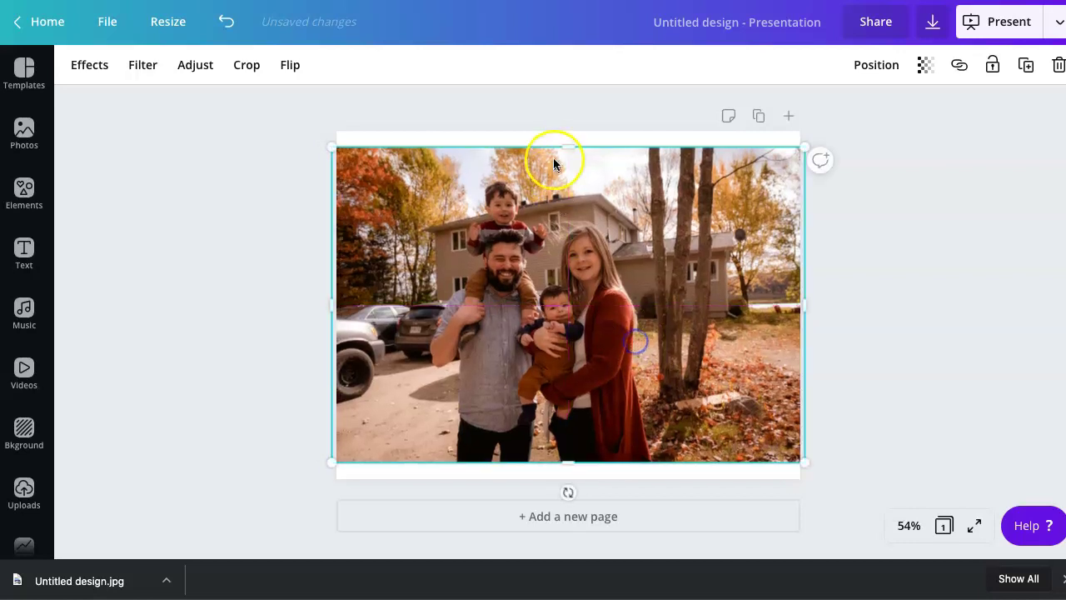
{"action": "left_click", "coordinate": [883, 257]}
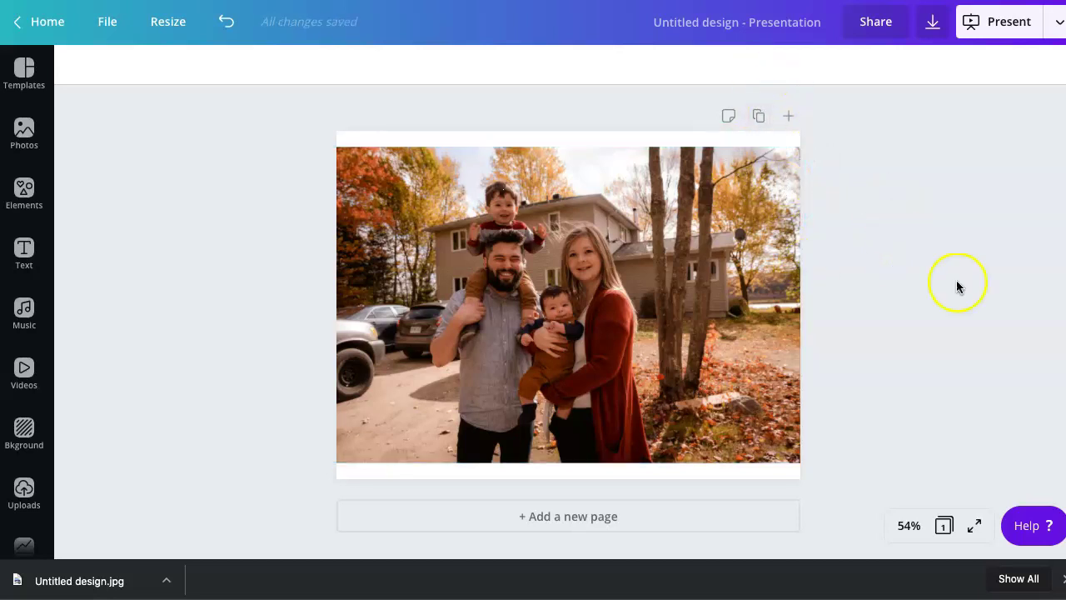
Resize and shift the family photo so it fills the page edge to edge
{"action": "left_click", "coordinate": [507, 179]}
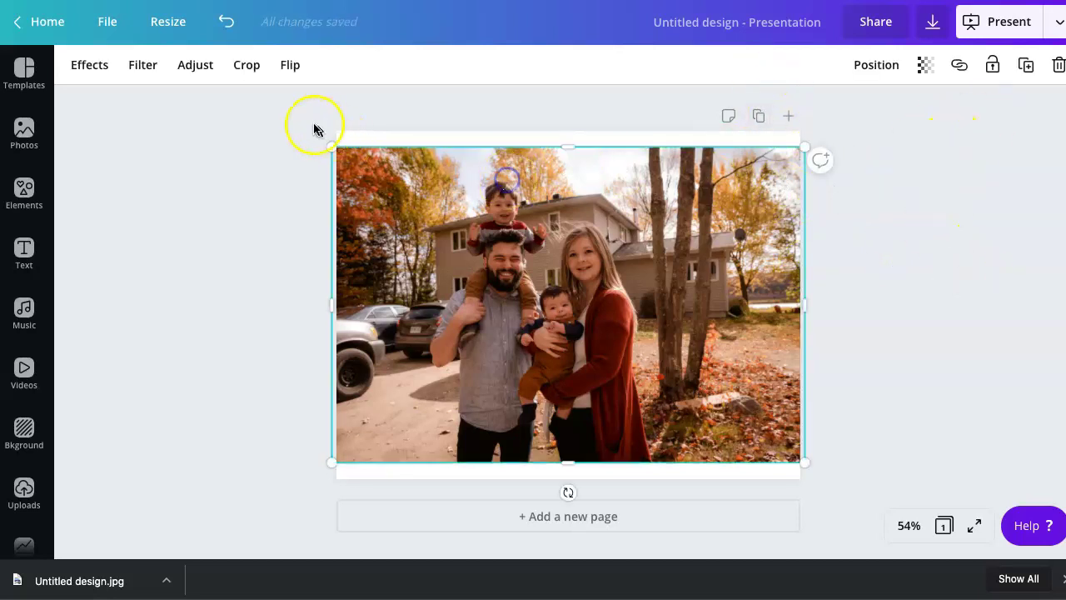
{"action": "left_click_drag", "start_coordinate": [332, 148], "coordinate": [308, 131]}
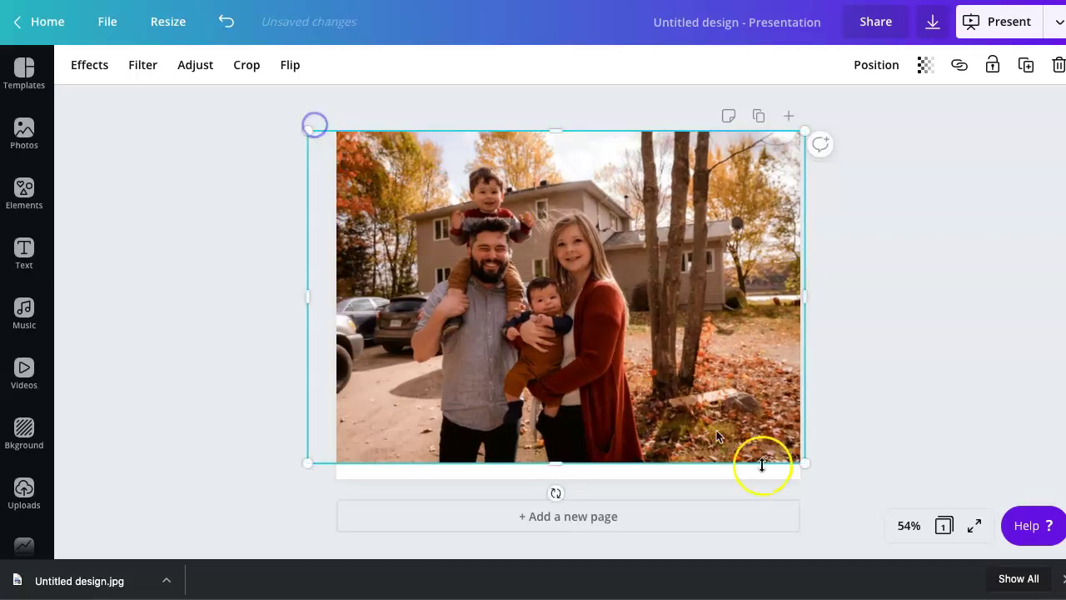
{"action": "left_click_drag", "start_coordinate": [816, 472], "coordinate": [828, 484]}
{"action": "left_click_drag", "start_coordinate": [704, 409], "coordinate": [707, 413]}
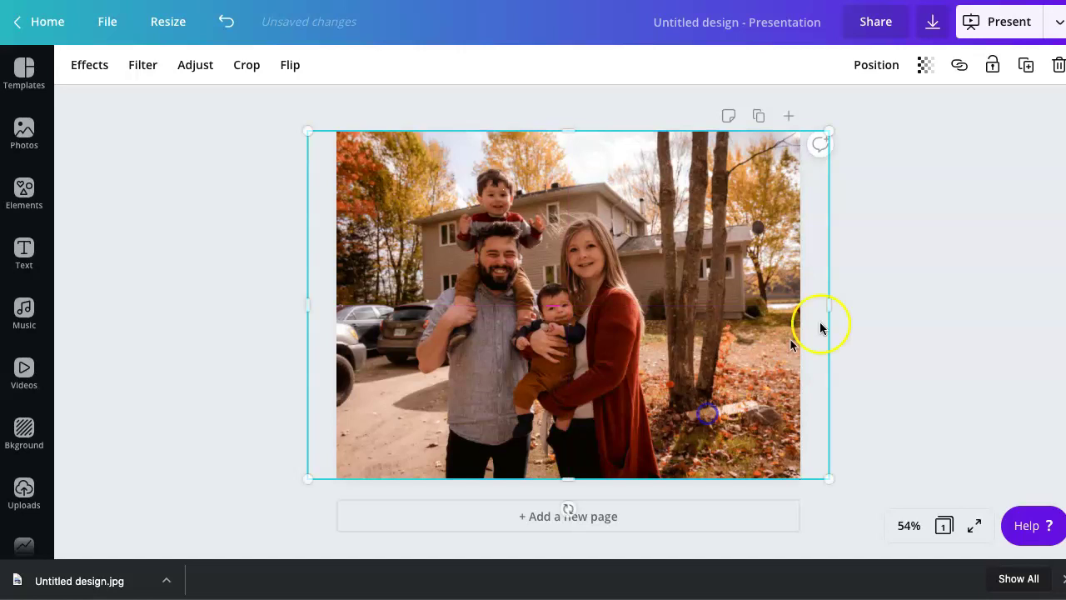
{"action": "left_click", "coordinate": [914, 240]}
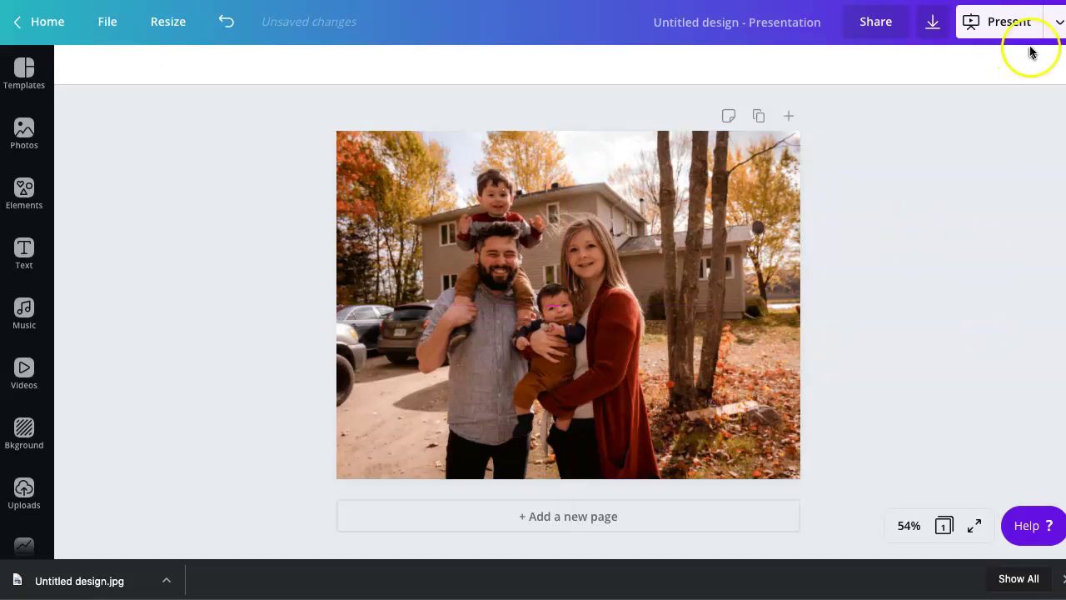
Export the original family photo page as a 1024 × 768 PNG and save it to Downloads
{"action": "left_click", "coordinate": [1059, 33]}
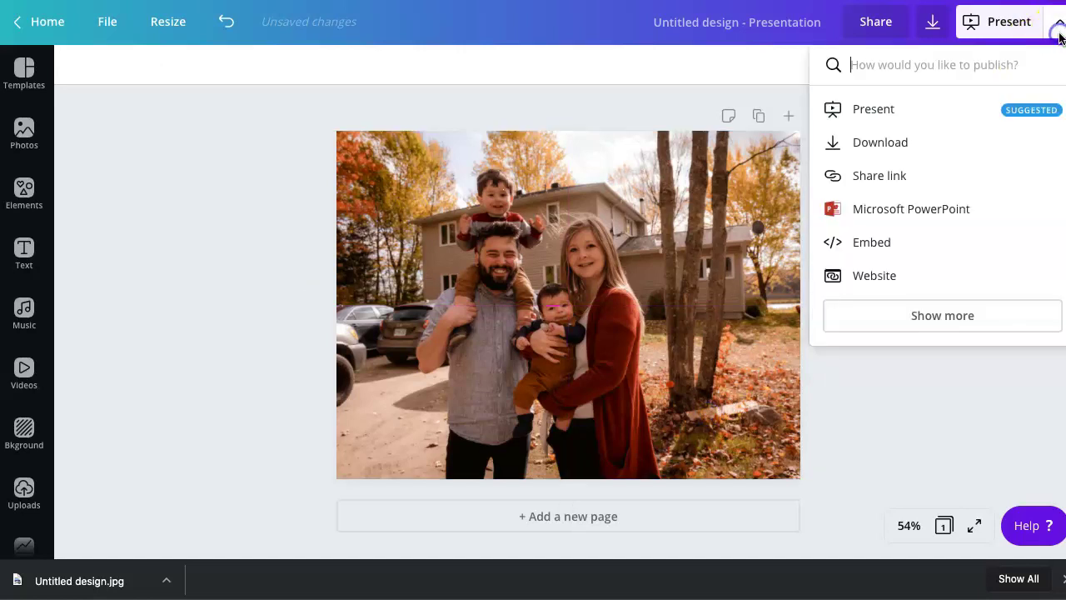
{"action": "left_click", "coordinate": [889, 150]}
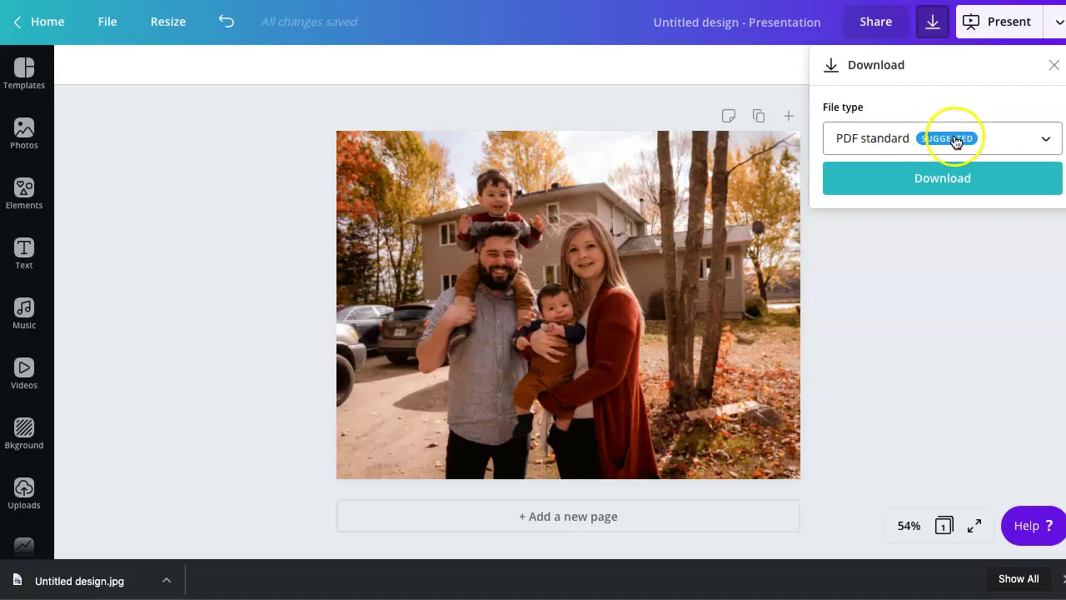
{"action": "left_click", "coordinate": [956, 139]}
{"action": "left_click", "coordinate": [935, 52]}
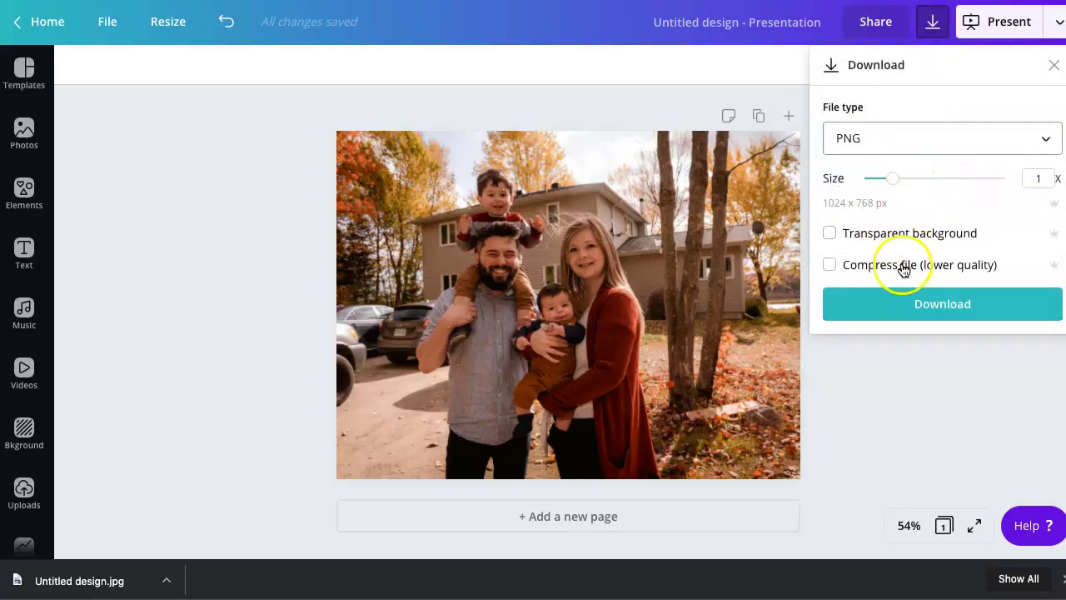
{"action": "left_click", "coordinate": [904, 300]}
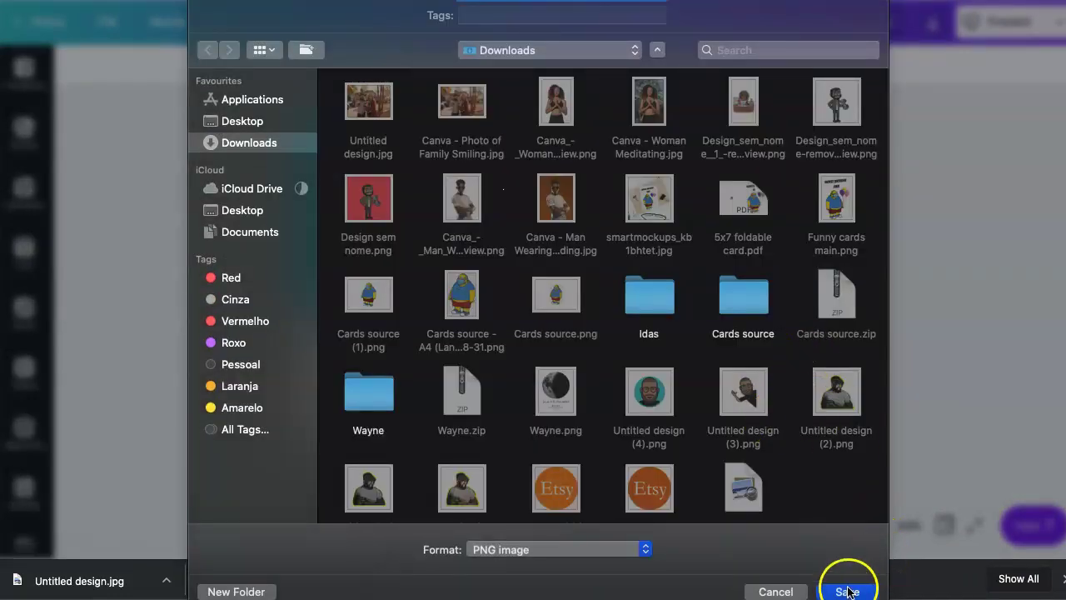
{"action": "left_click", "coordinate": [846, 590]}
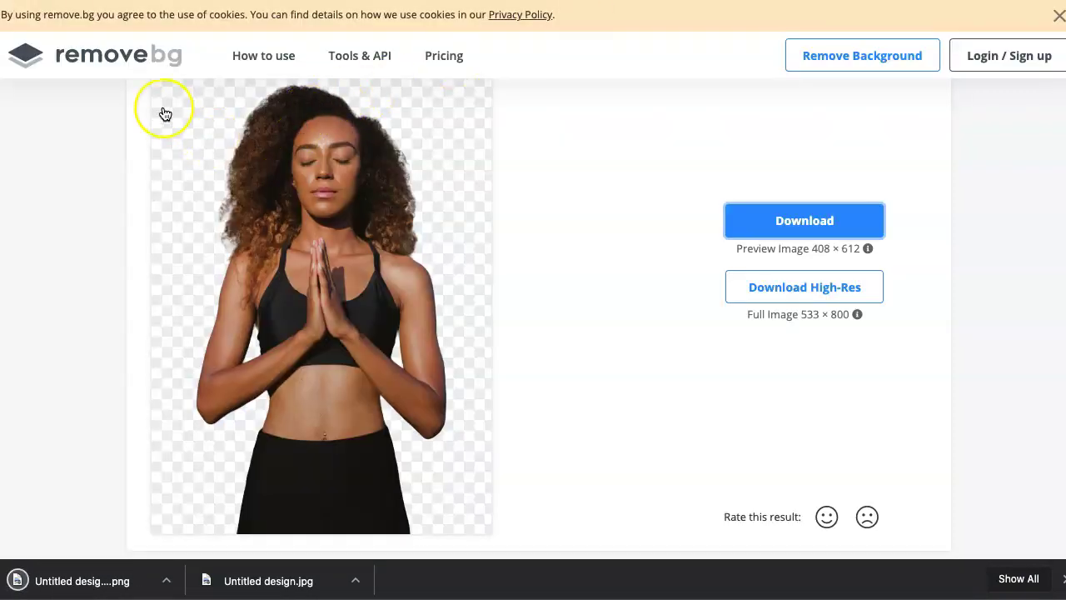
Run the family photo through remove.bg and save the 1024 × 768 high-res transparent PNG to Downloads
{"action": "left_click", "coordinate": [119, 65]}
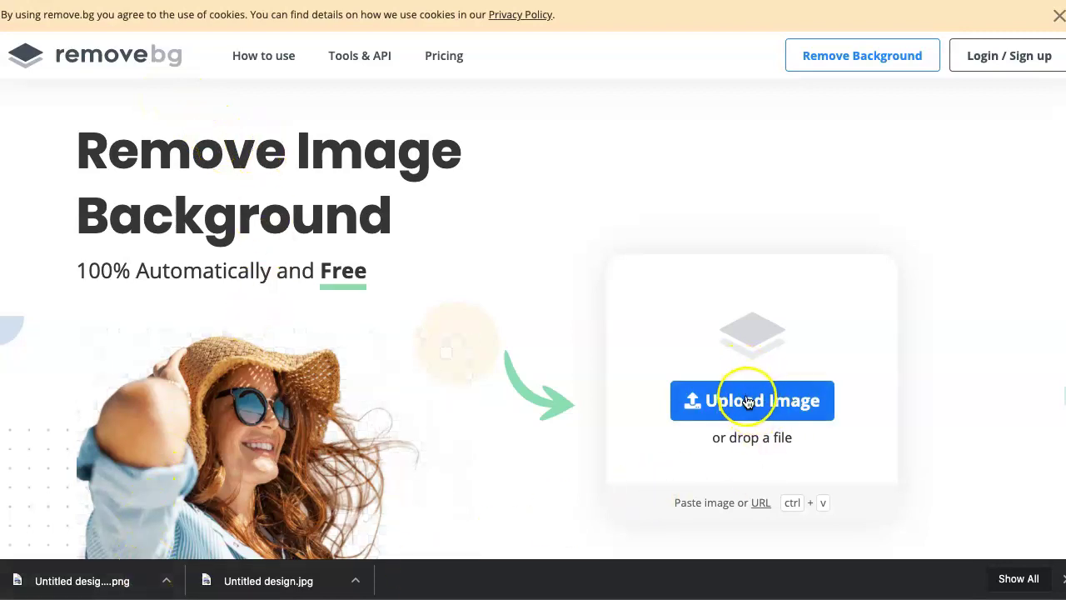
{"action": "left_click_drag", "start_coordinate": [108, 574], "coordinate": [767, 325]}
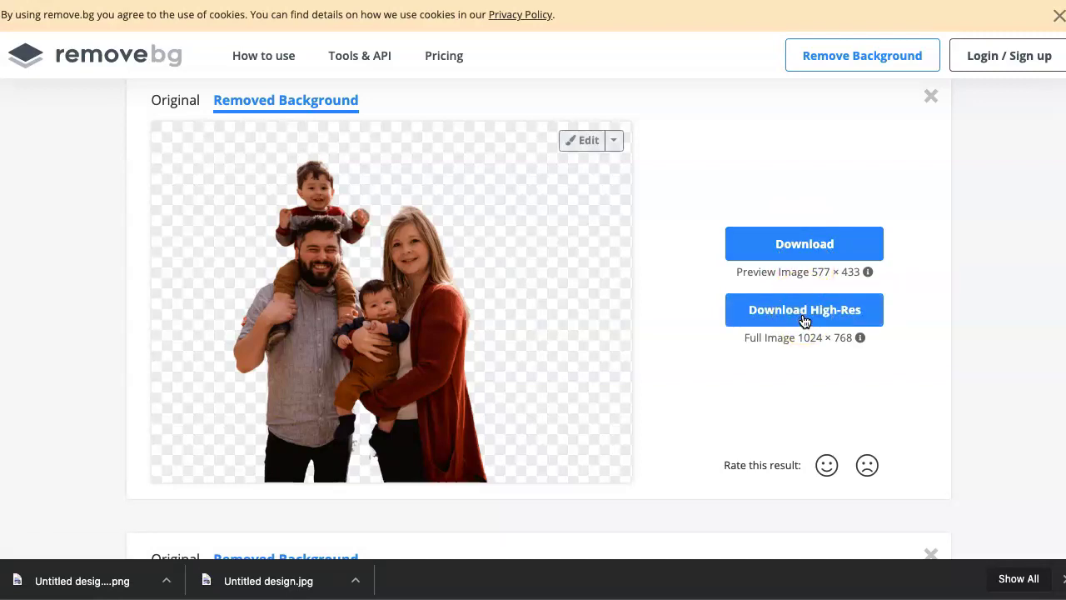
{"action": "left_click", "coordinate": [794, 245]}
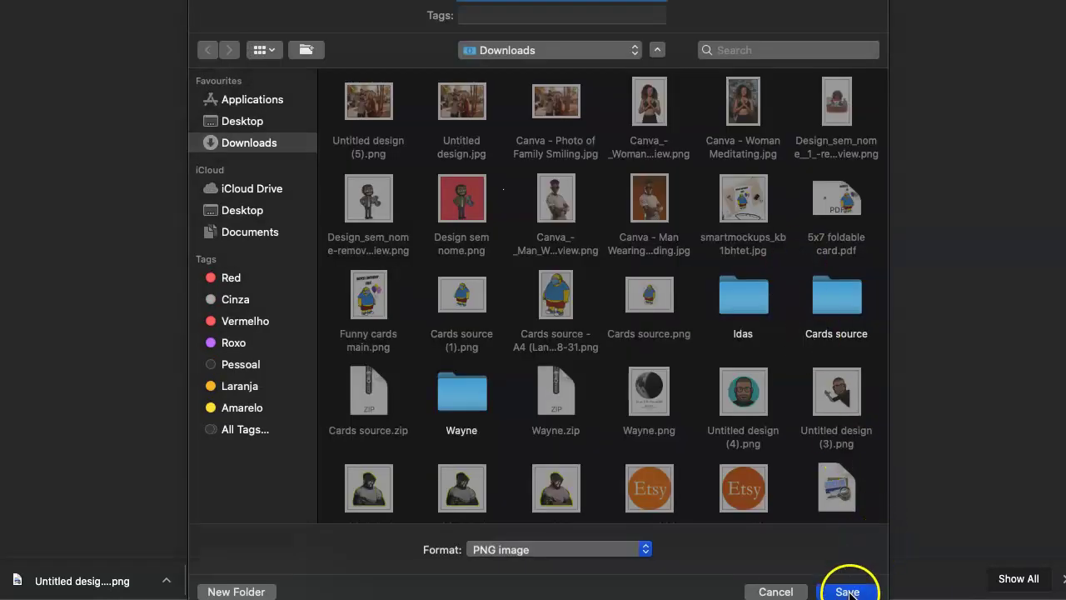
{"action": "left_click", "coordinate": [848, 592]}
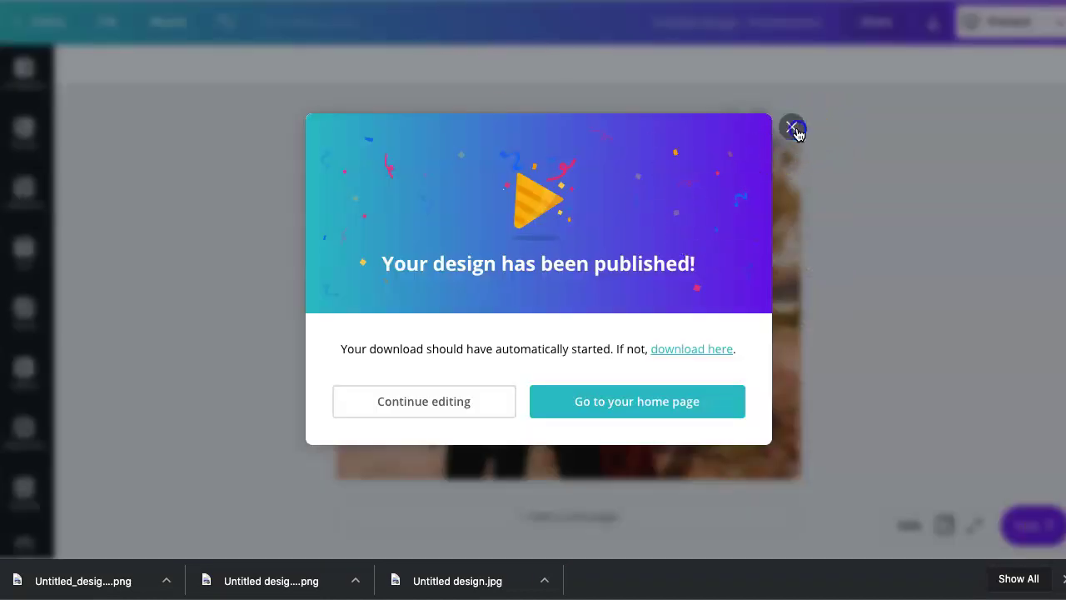
Dismiss the publish notice and upload the remove.bg cut-out PNG to Canva's Uploads
{"action": "left_click", "coordinate": [793, 125]}
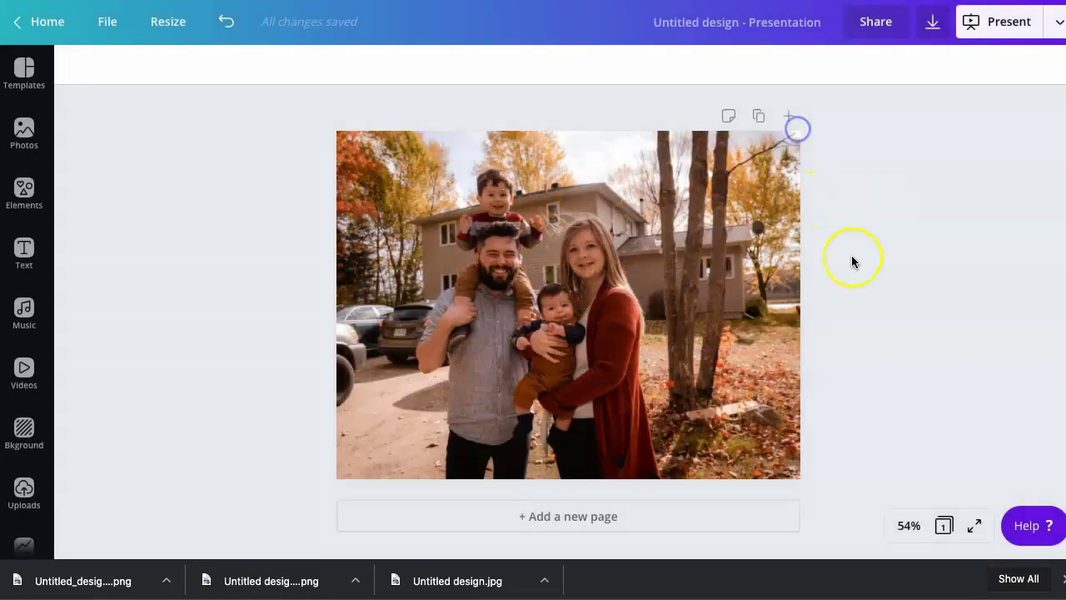
{"action": "scroll", "coordinate": [25, 421], "scroll_direction": "down", "scroll_amount": 3}
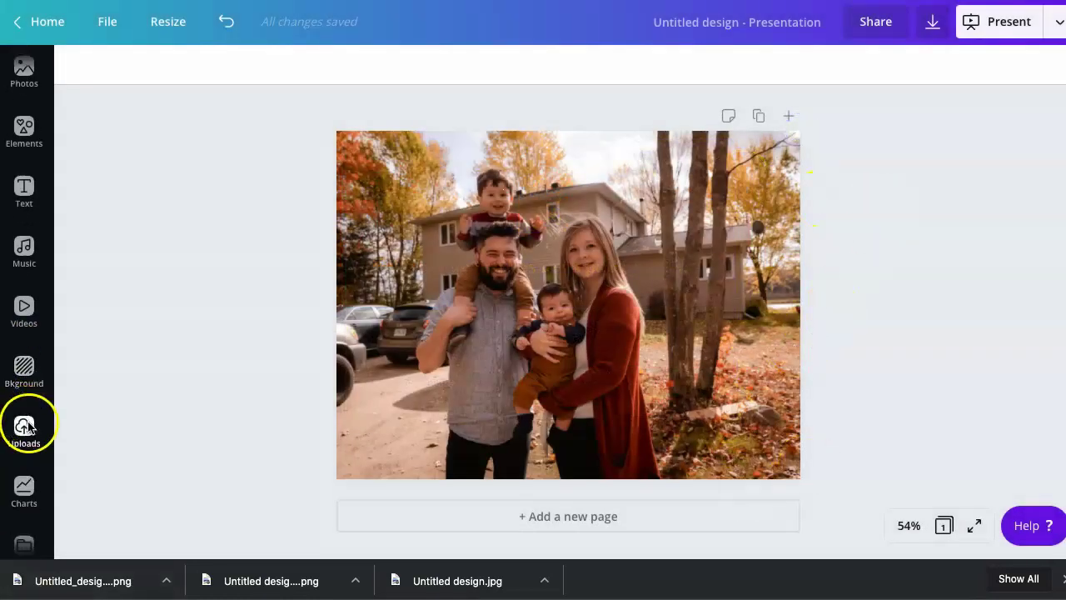
{"action": "left_click", "coordinate": [24, 423]}
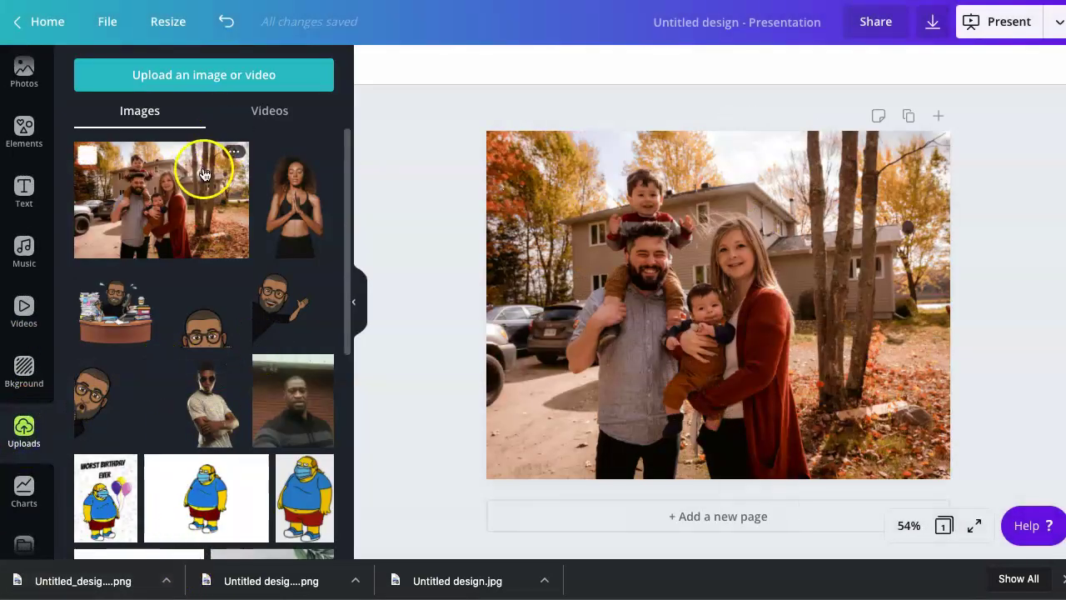
{"action": "left_click_drag", "start_coordinate": [75, 580], "coordinate": [185, 227]}
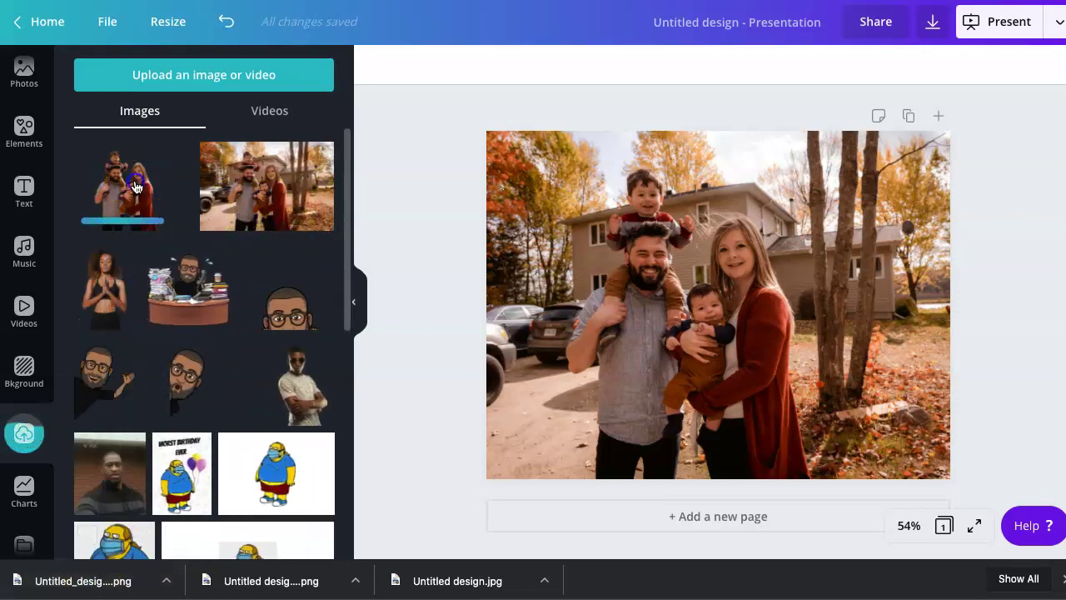
Place the family cut-out on the page, line it up with the photo, then delete it
{"action": "left_click", "coordinate": [147, 190]}
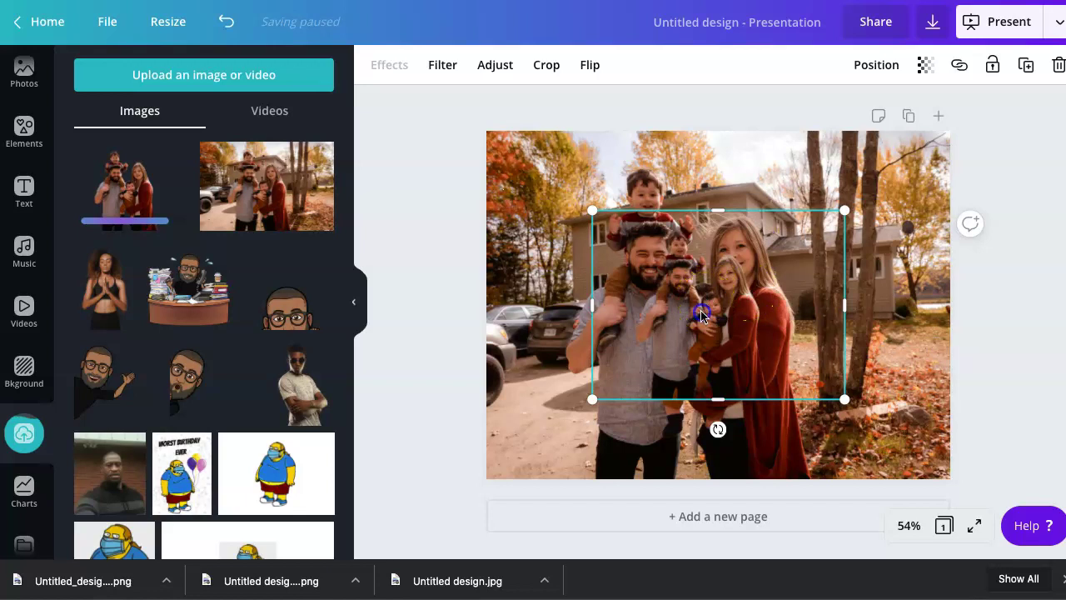
{"action": "left_click_drag", "start_coordinate": [701, 312], "coordinate": [677, 375]}
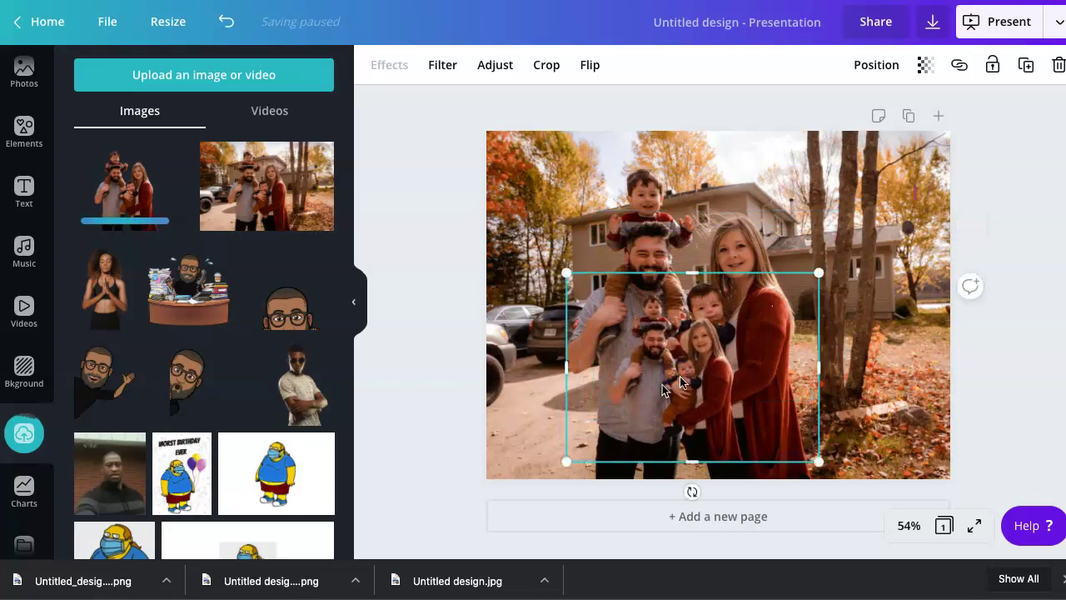
{"action": "left_click", "coordinate": [873, 182]}
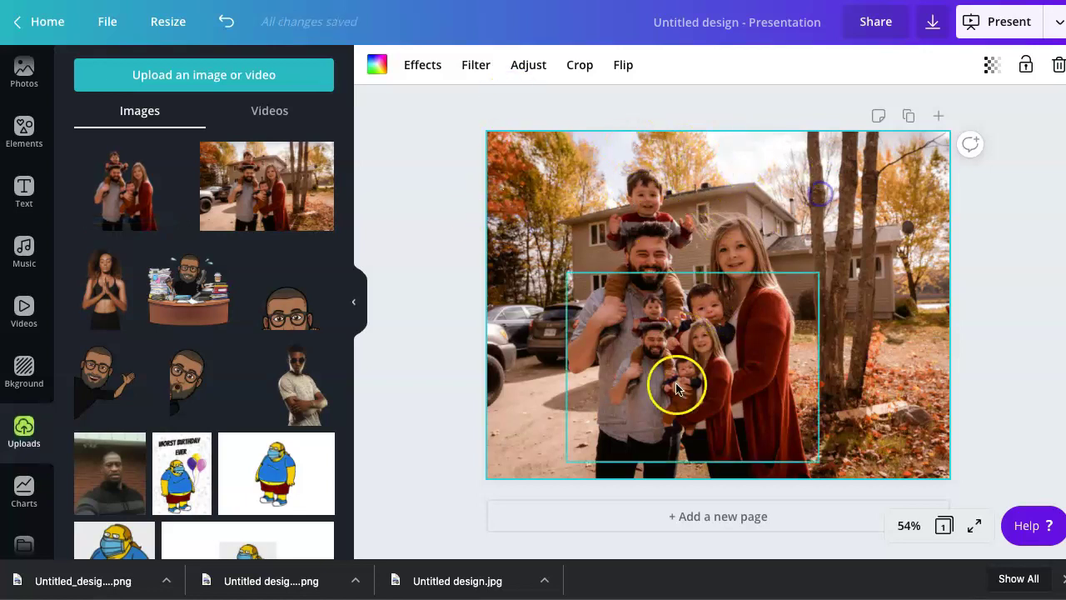
{"action": "left_click", "coordinate": [679, 388]}
{"action": "key", "text": "Delete"}
Blur the background family photo to 9
{"action": "left_click", "coordinate": [679, 387]}
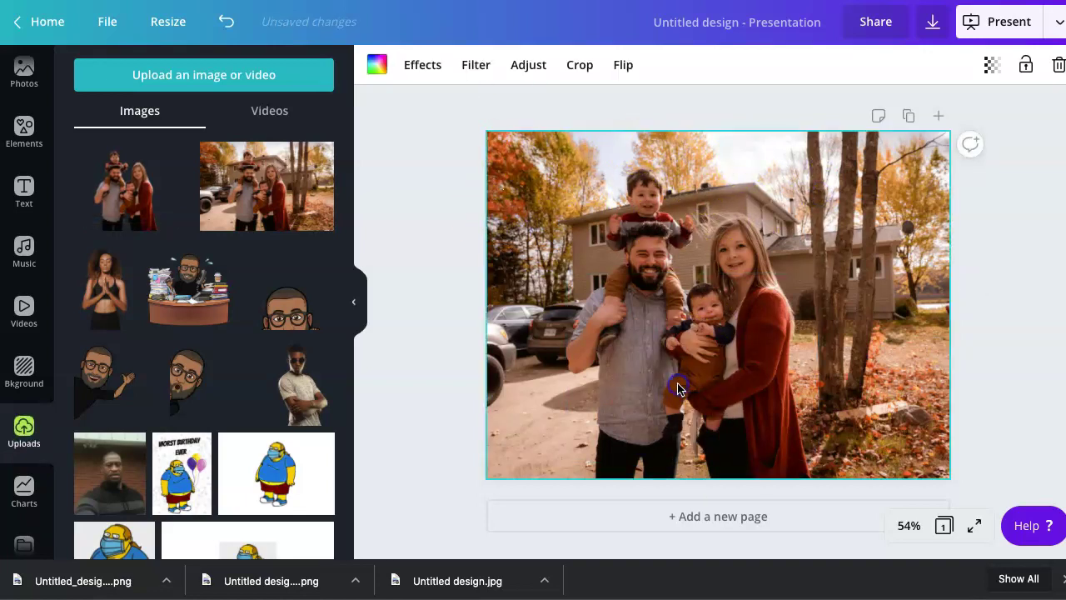
{"action": "left_click", "coordinate": [528, 64]}
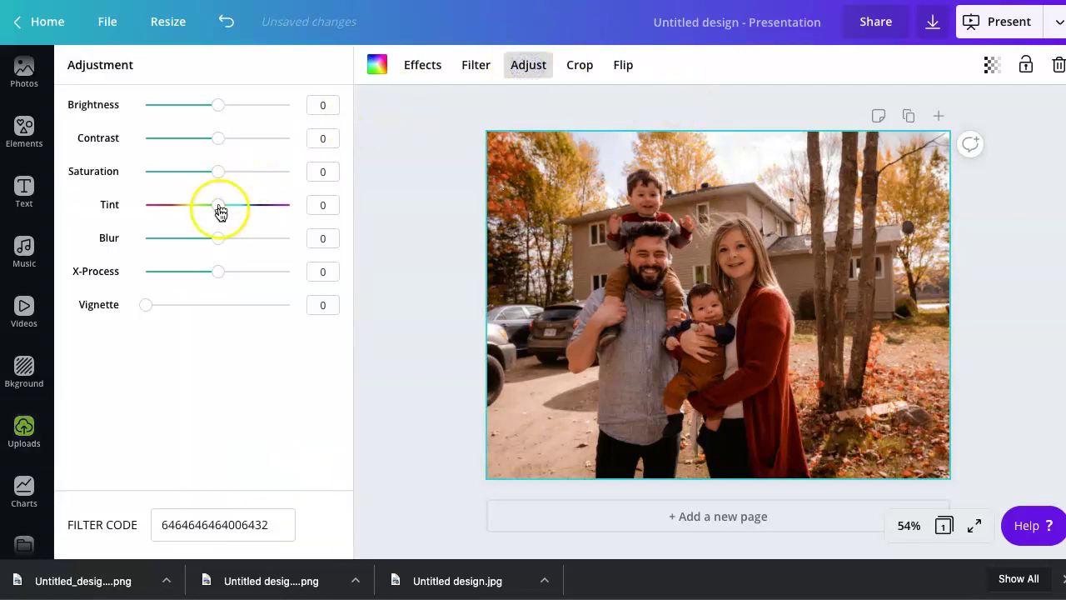
{"action": "left_click_drag", "start_coordinate": [221, 241], "coordinate": [221, 242]}
Add the cut-out again, sized to 1,023 × 768 and aligned over the blurred photo
{"action": "left_click", "coordinate": [460, 187]}
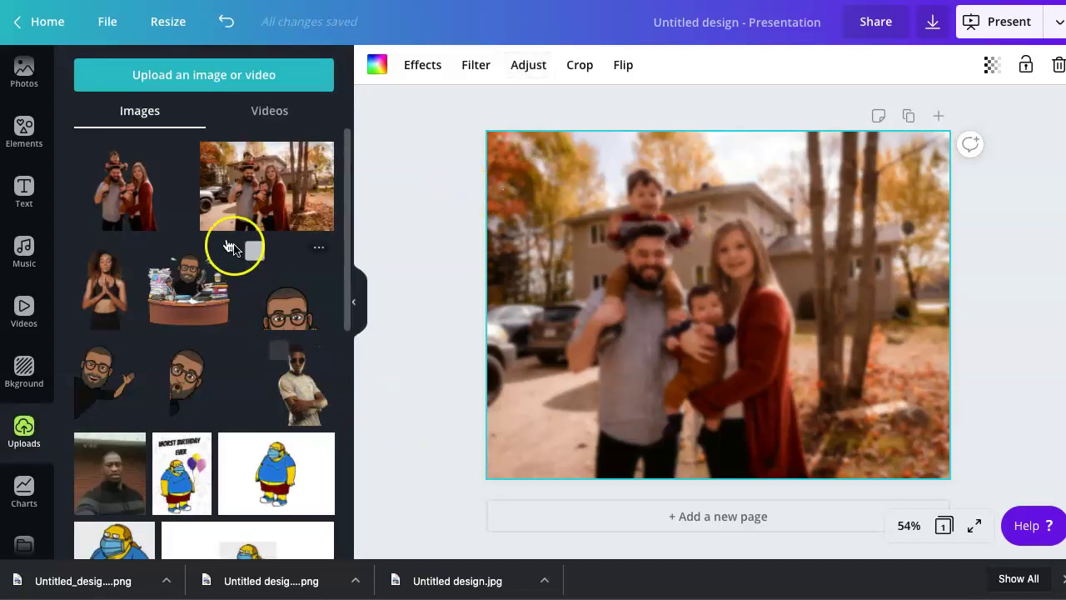
{"action": "left_click", "coordinate": [115, 204]}
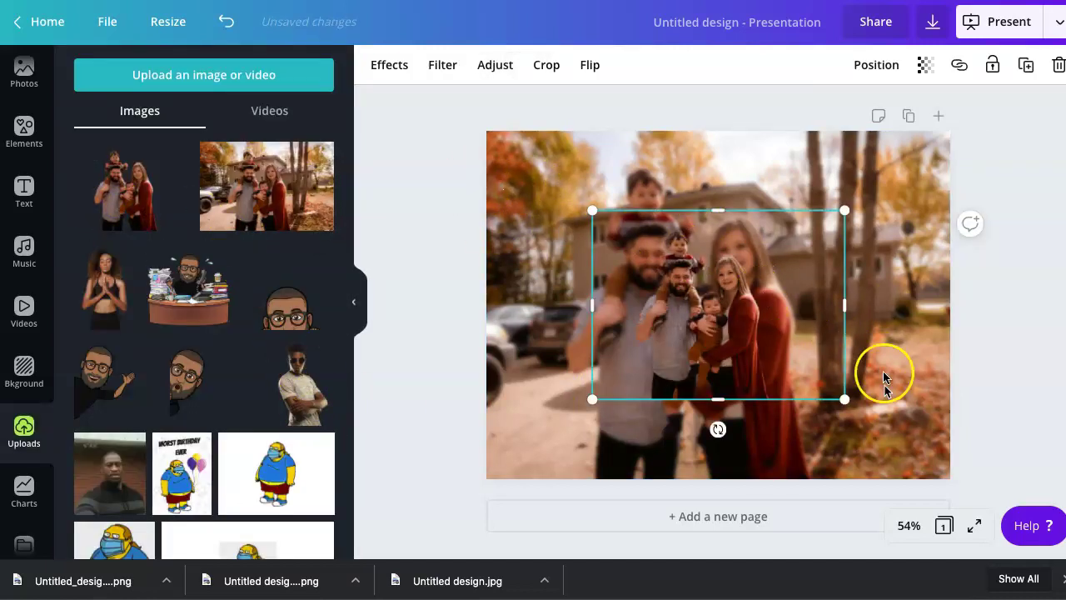
{"action": "left_click_drag", "start_coordinate": [845, 399], "coordinate": [929, 499]}
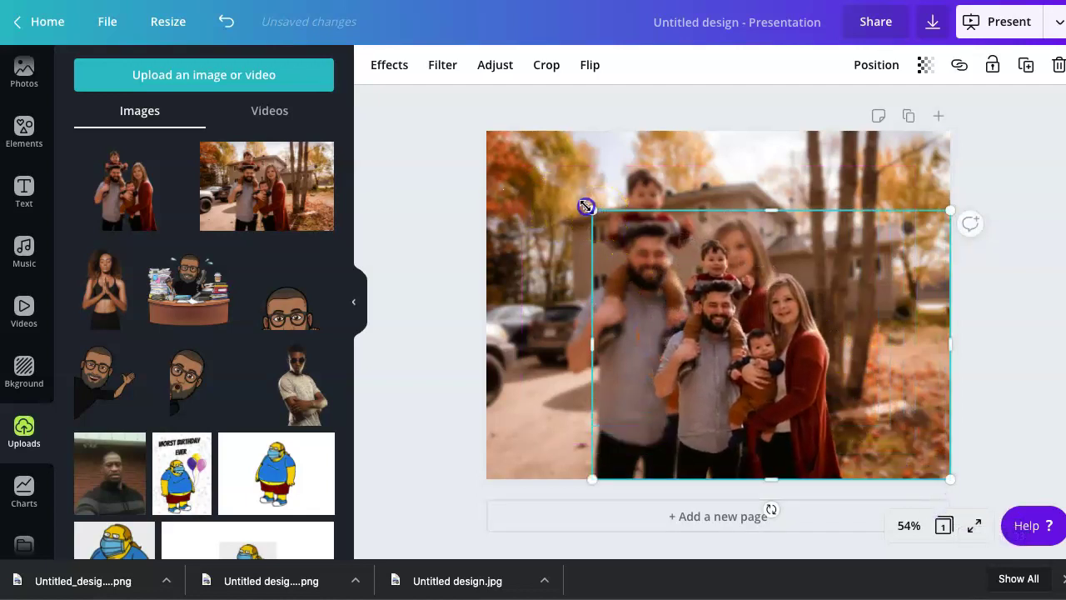
{"action": "left_click_drag", "start_coordinate": [586, 206], "coordinate": [482, 150]}
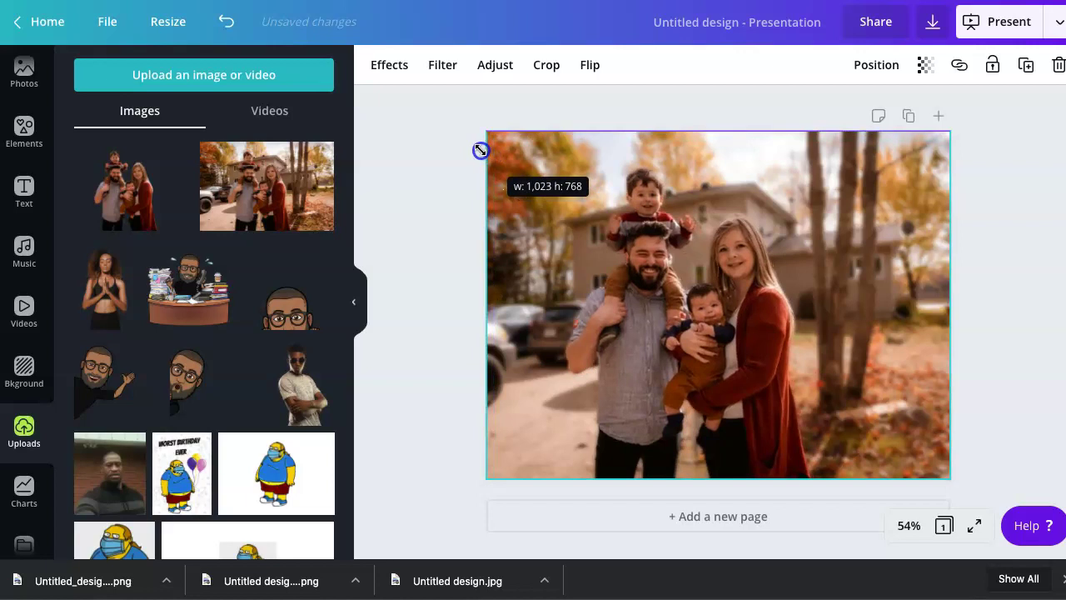
{"action": "left_click_drag", "start_coordinate": [481, 150], "coordinate": [481, 151]}
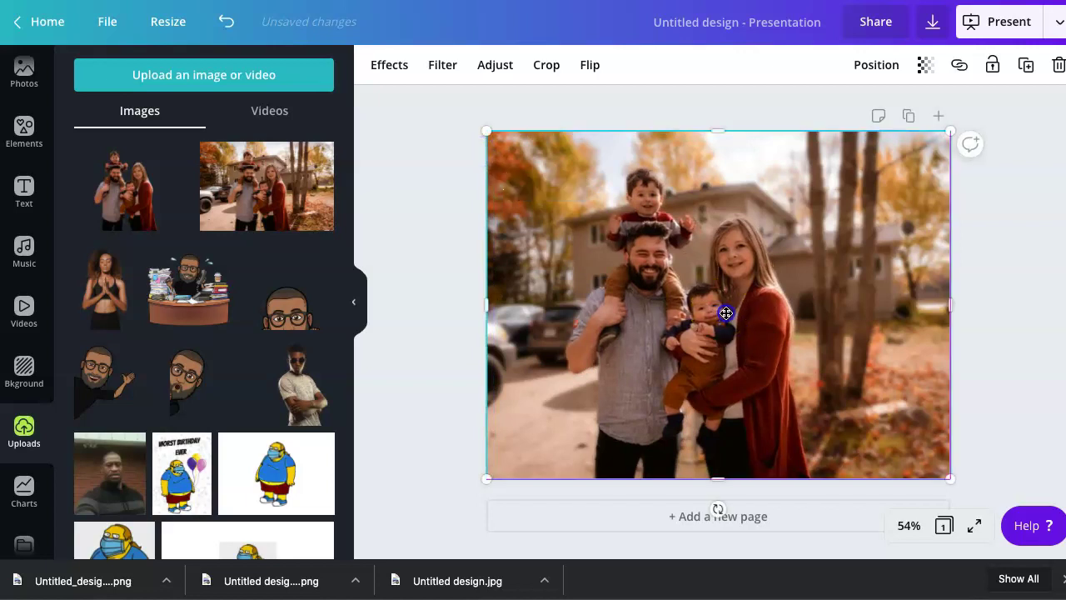
{"action": "left_click_drag", "start_coordinate": [720, 312], "coordinate": [715, 310]}
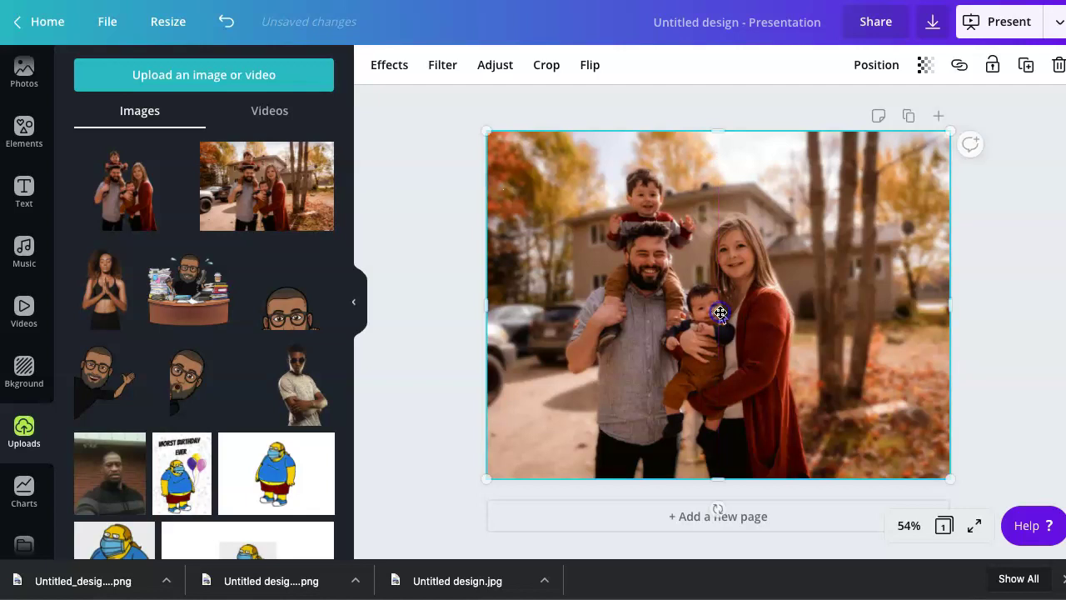
{"action": "left_click", "coordinate": [511, 108]}
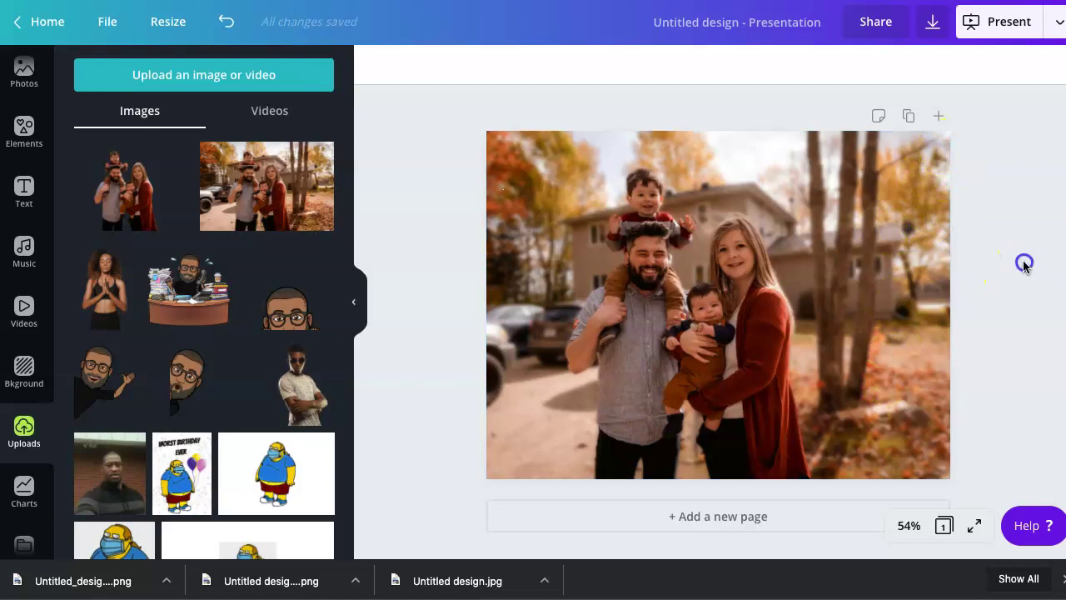
Set the download to JPG at 1024 × 768, quality 80. Close it and collapse Uploads
{"action": "left_click_drag", "start_coordinate": [1015, 170], "coordinate": [710, 238]}
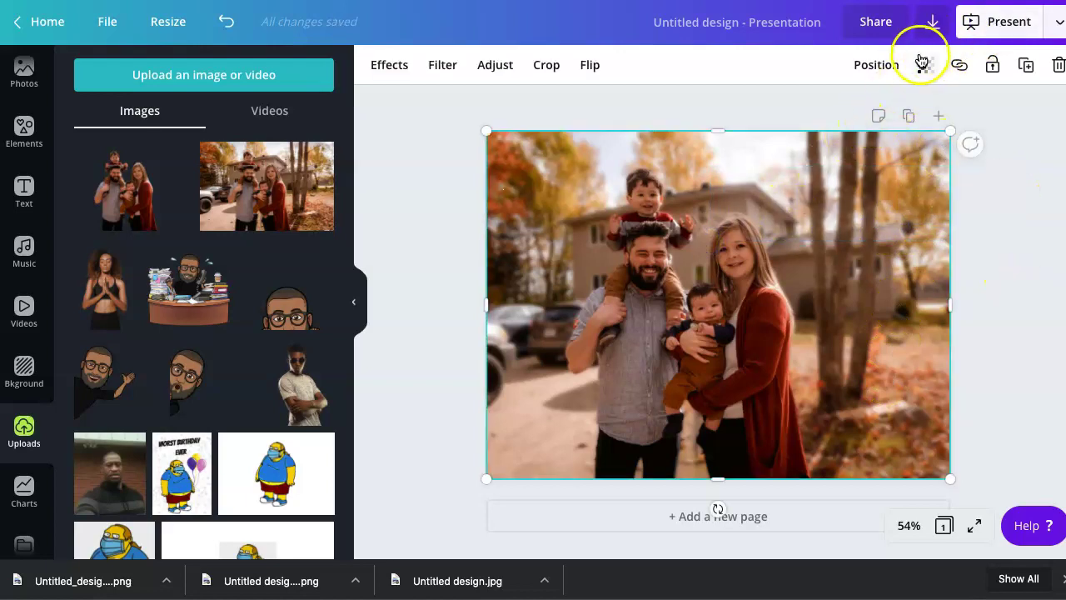
{"action": "left_click", "coordinate": [1009, 171]}
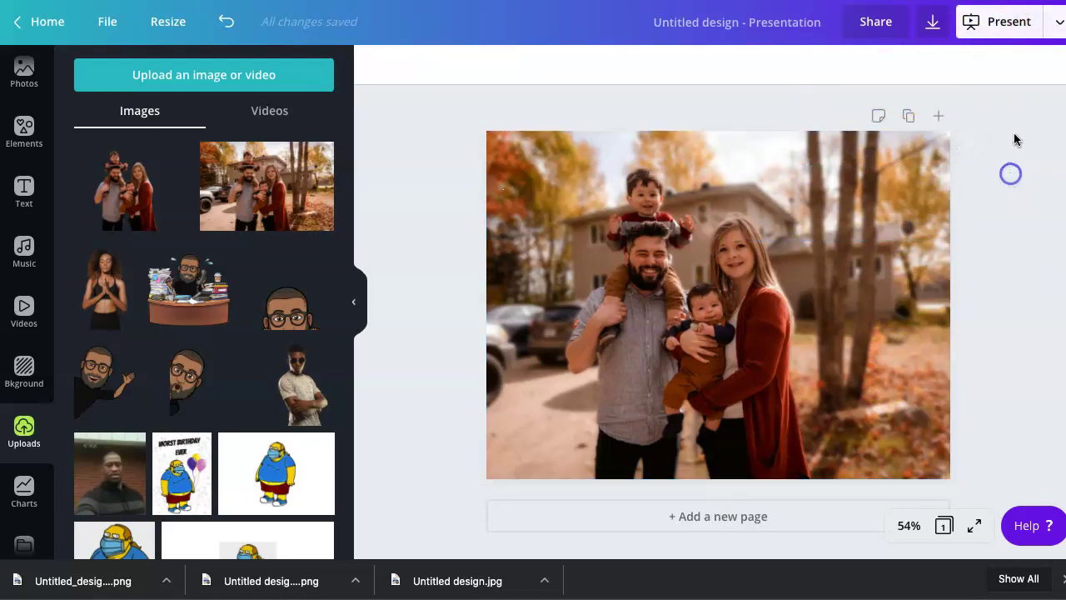
{"action": "left_click", "coordinate": [1052, 23]}
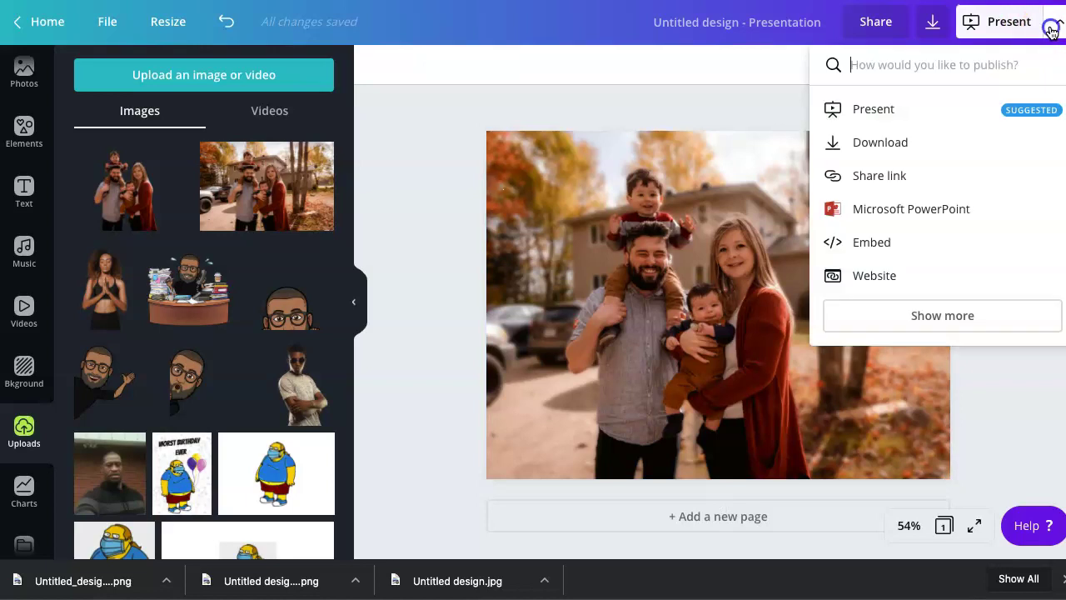
{"action": "left_click", "coordinate": [866, 142]}
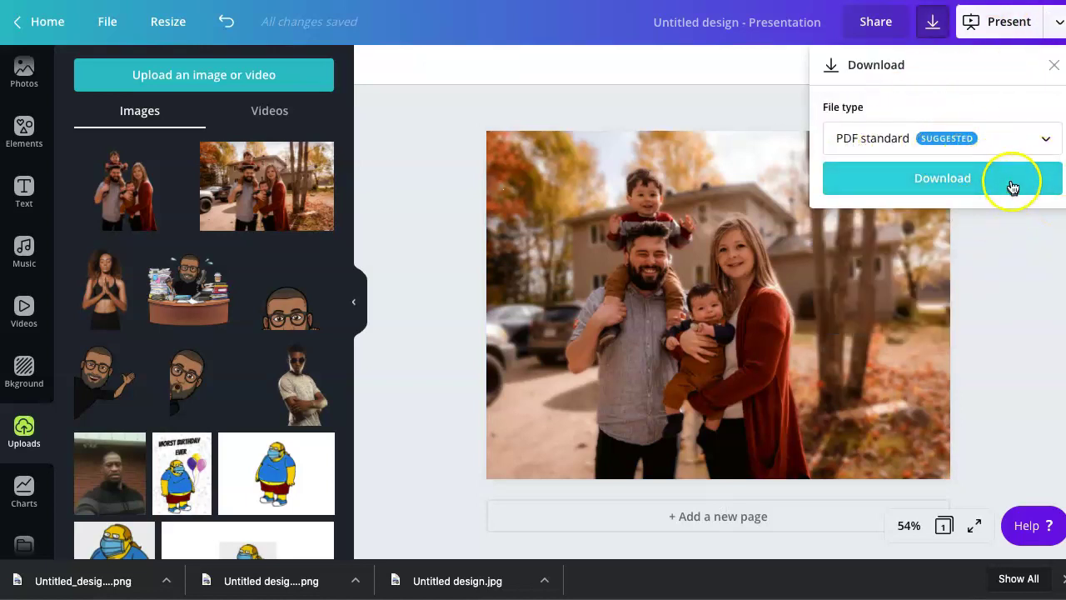
{"action": "left_click", "coordinate": [1008, 139]}
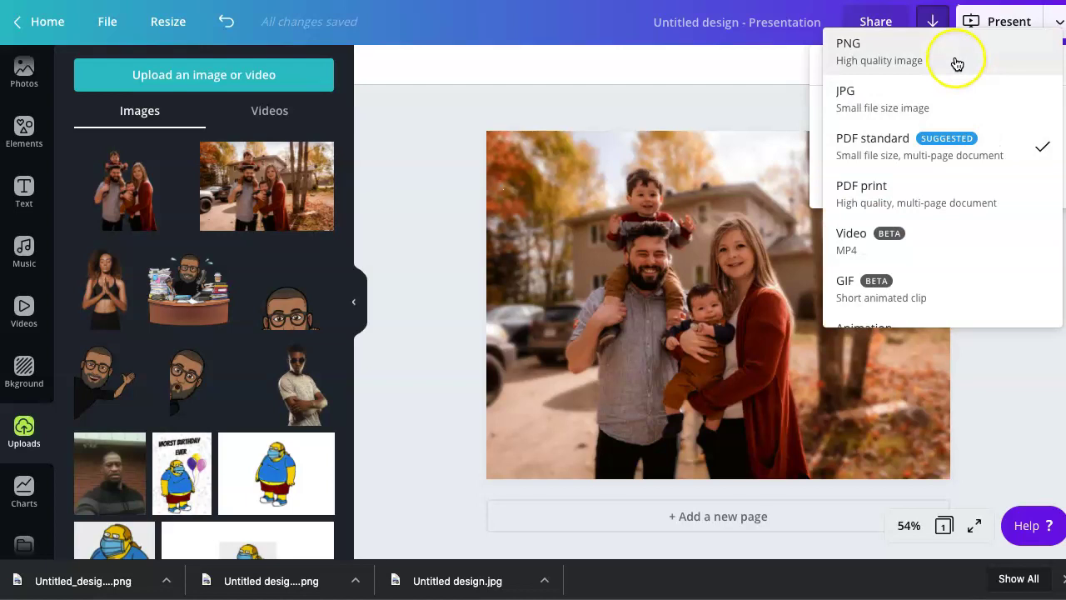
{"action": "left_click", "coordinate": [953, 94]}
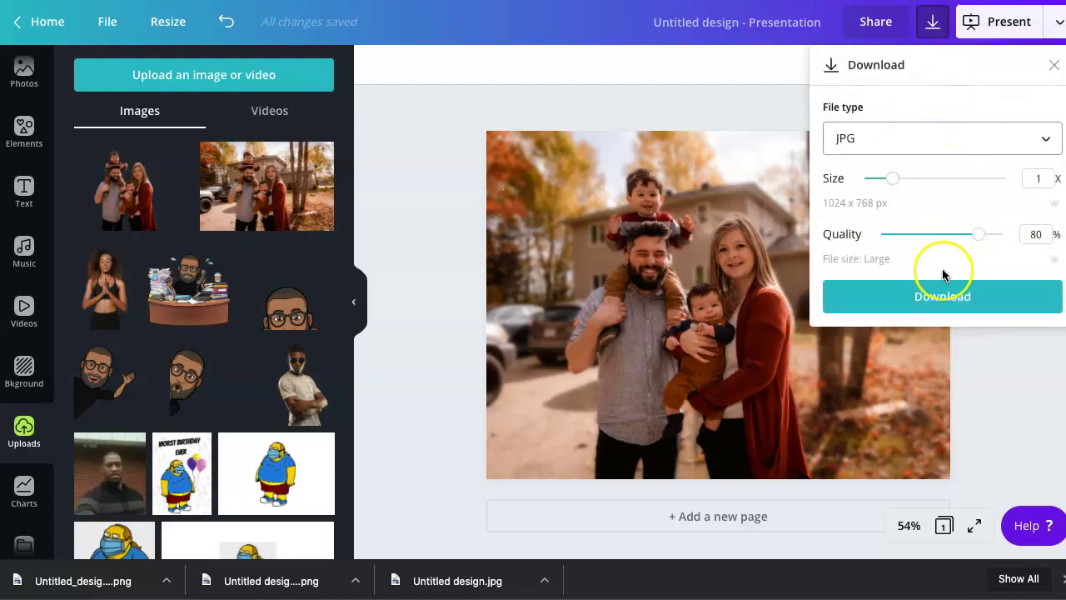
{"action": "left_click", "coordinate": [1054, 67]}
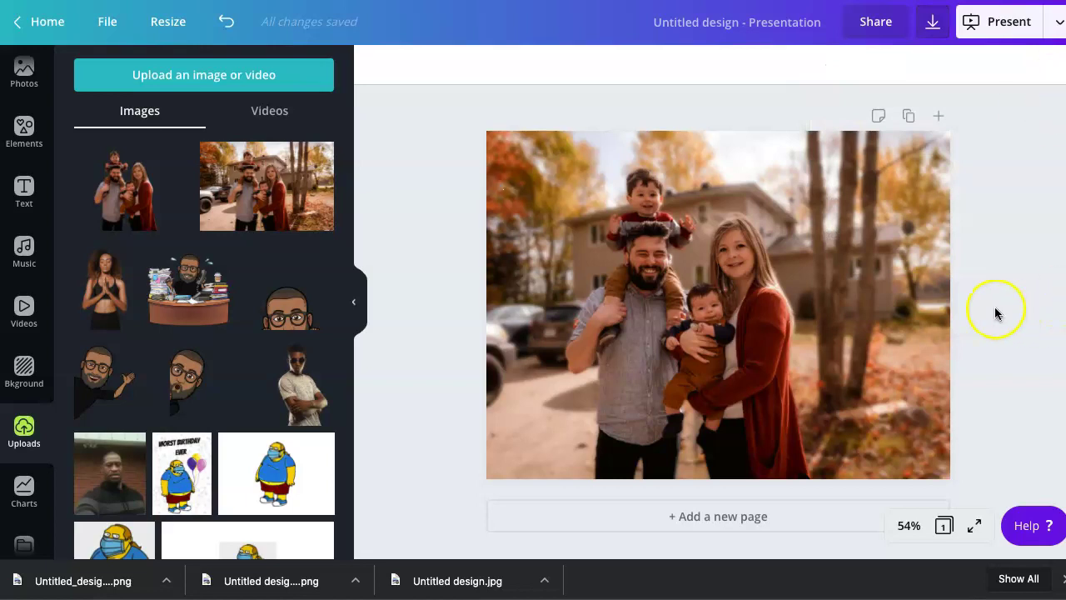
{"action": "left_click", "coordinate": [355, 305]}
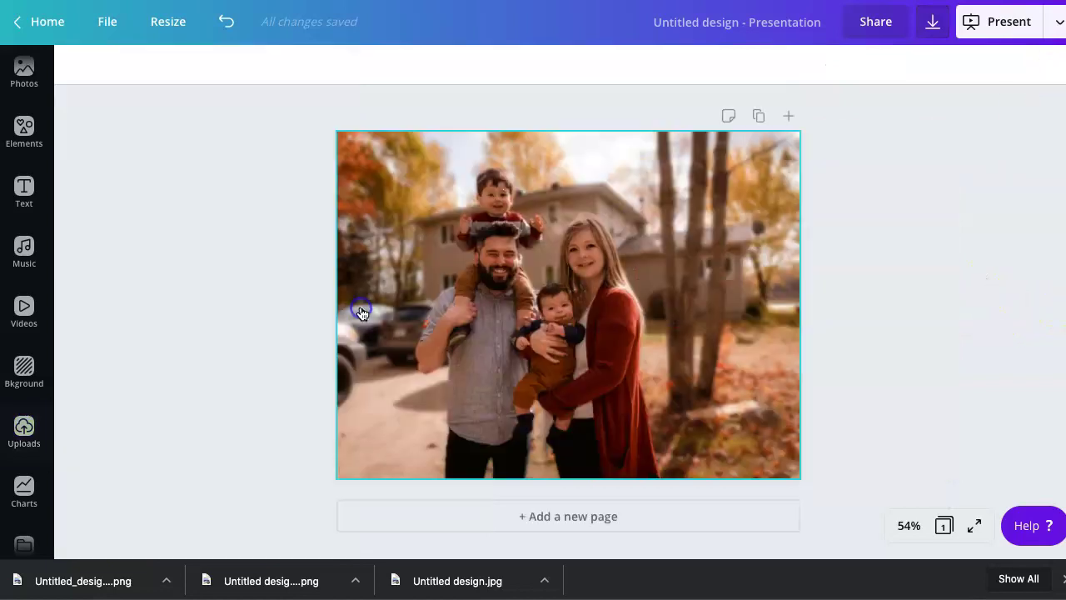